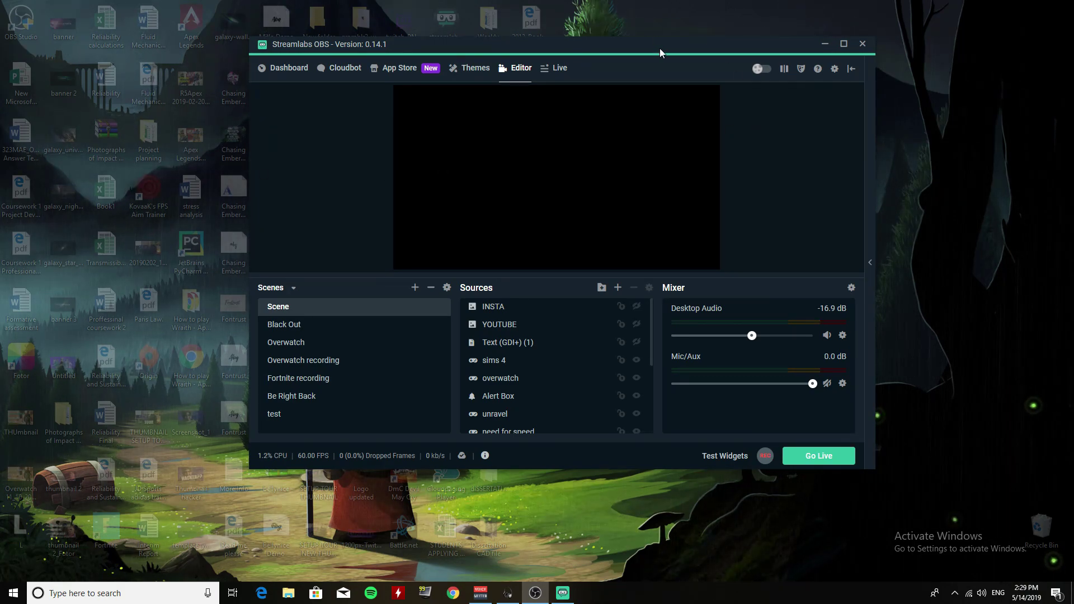
Drag the Streamlabs OBS editor window left and down on the desktop
{"action": "left_click_drag", "start_coordinate": [676, 47], "coordinate": [593, 76]}
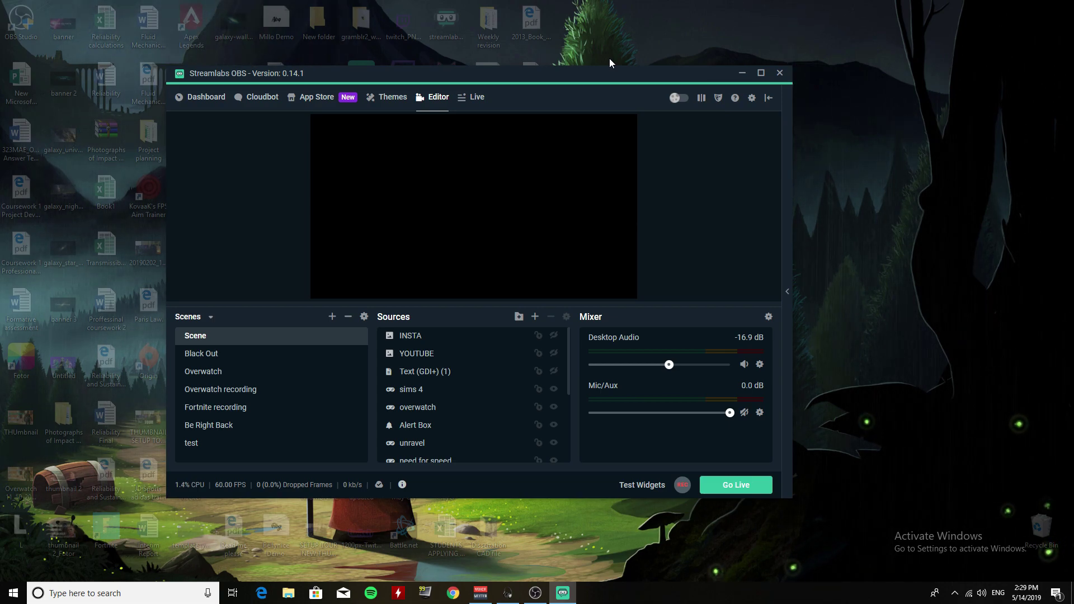
Run a Google speed test in Chrome (11.5 Mbps down, 10.9 Mbps up), then bring Streamlabs OBS back
{"action": "left_click", "coordinate": [453, 593]}
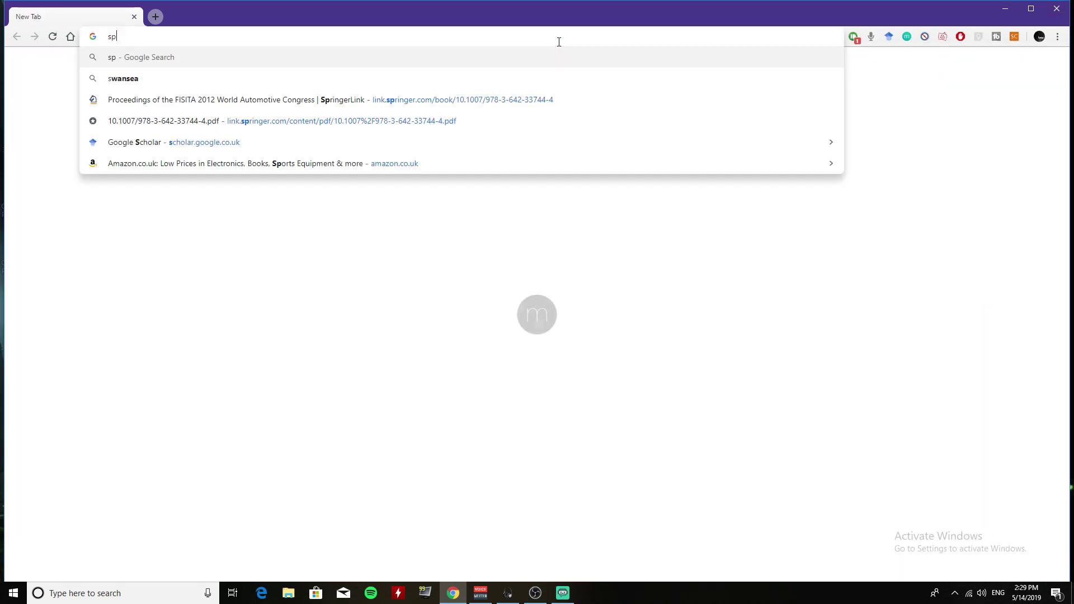
{"action": "key", "text": "Return"}
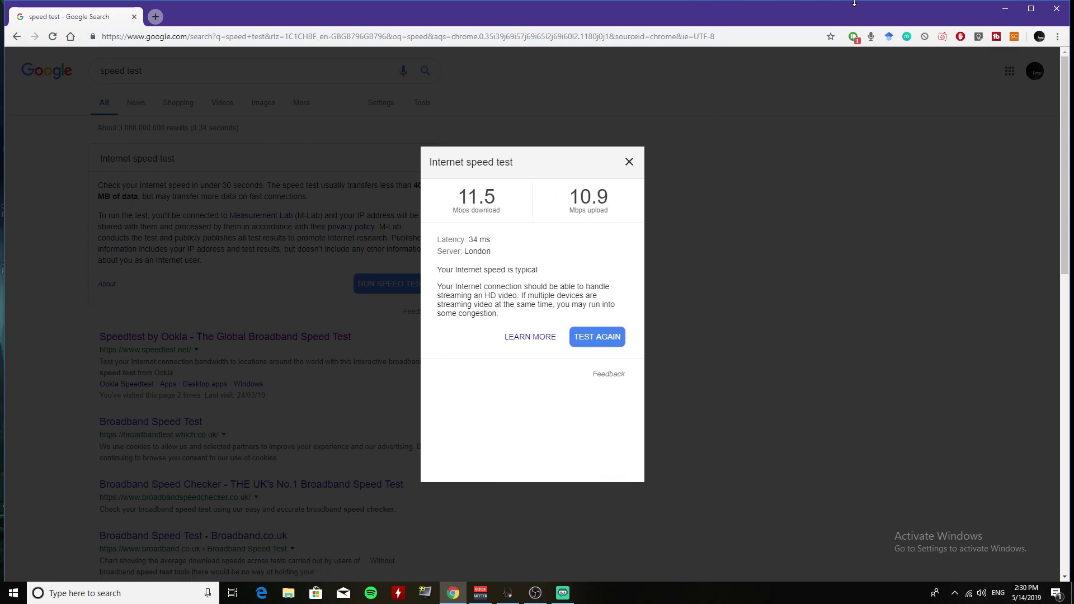
{"action": "left_click_drag", "start_coordinate": [838, 20], "coordinate": [364, 53]}
{"action": "left_click_drag", "start_coordinate": [585, 73], "coordinate": [624, 74]}
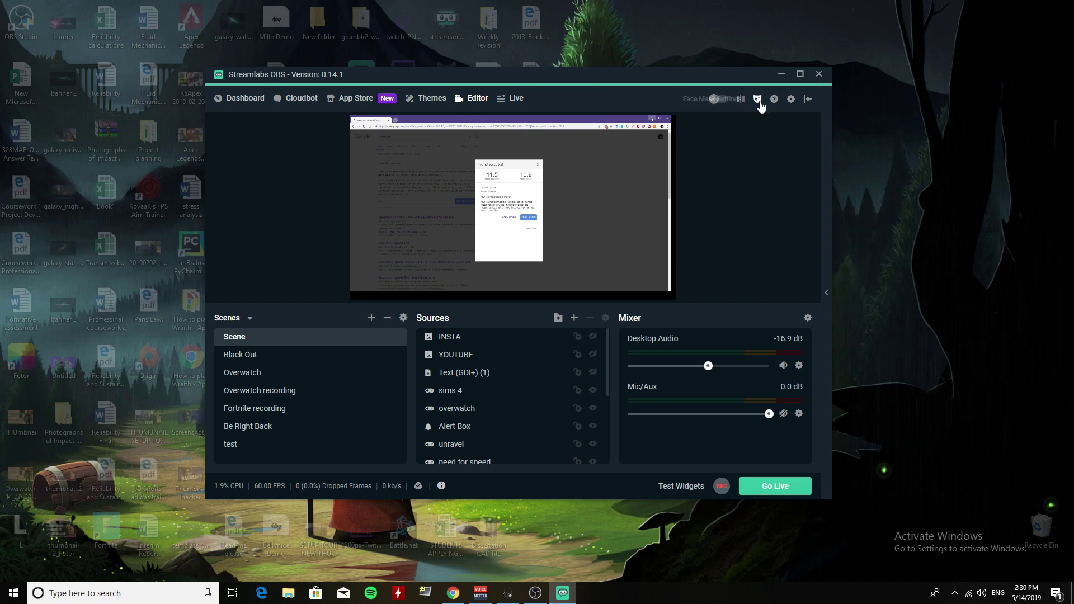
Open Settings and view the Stream page: Twitch service with Auto (Recommended) server
{"action": "left_click", "coordinate": [791, 98]}
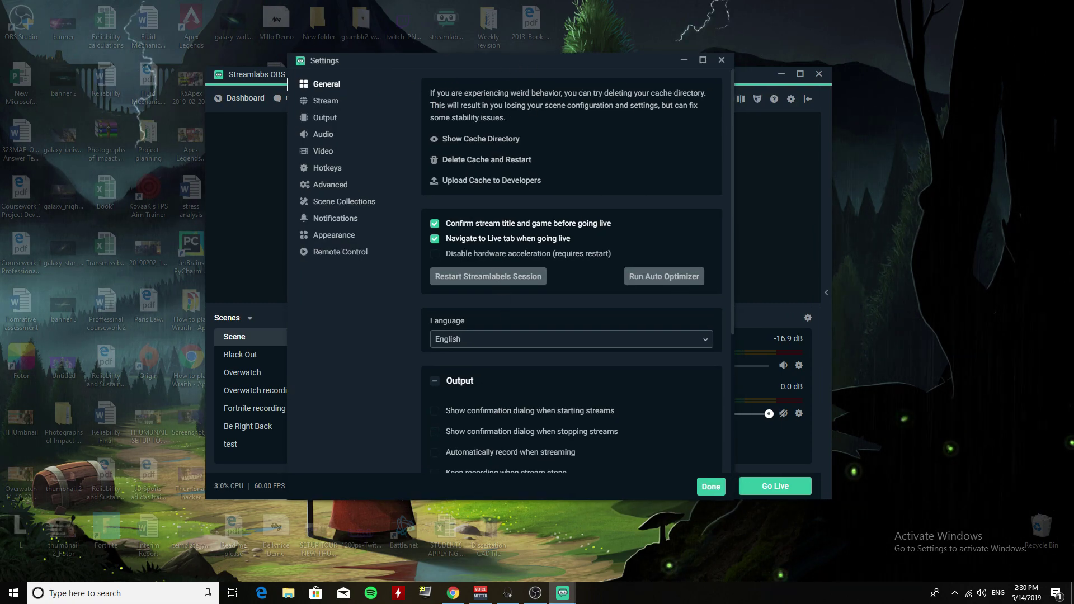
{"action": "scroll", "coordinate": [553, 235], "scroll_direction": "down", "scroll_amount": 4}
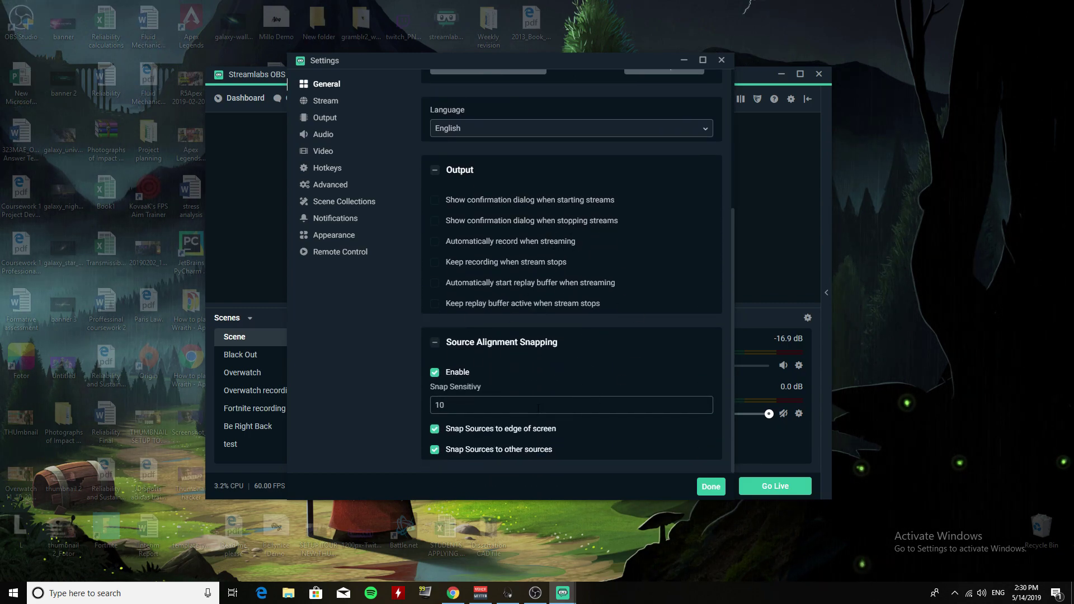
{"action": "scroll", "coordinate": [566, 282], "scroll_direction": "up", "scroll_amount": 4}
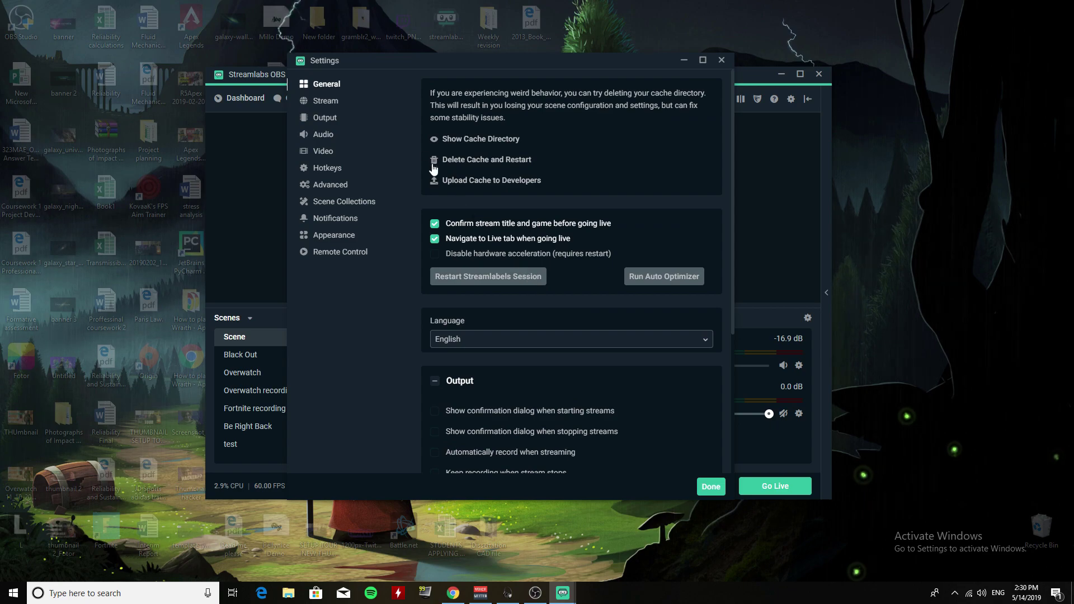
{"action": "left_click", "coordinate": [332, 105]}
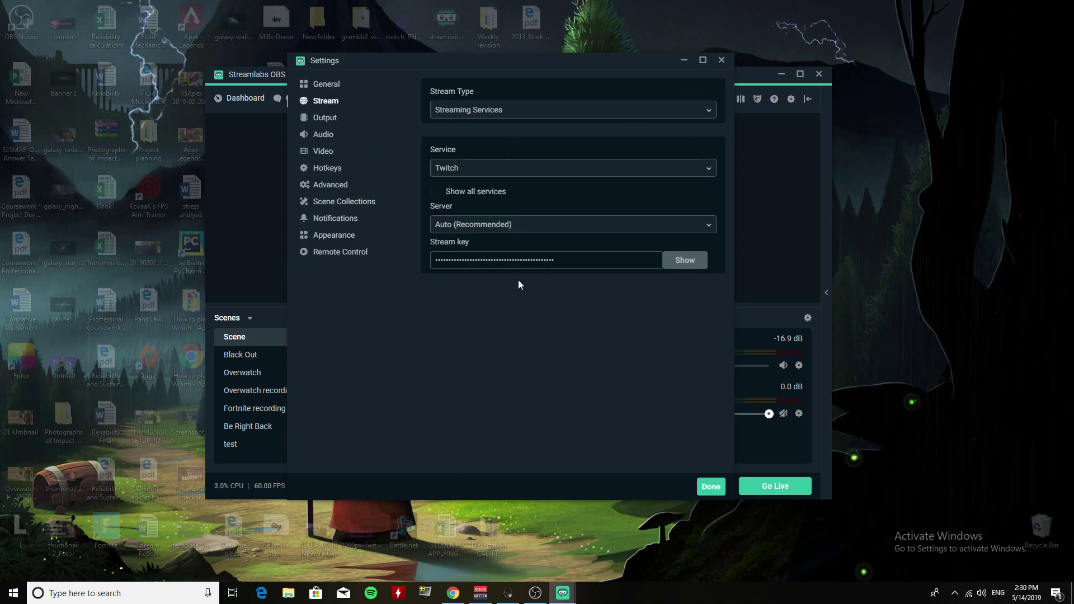
Switch Output Mode to Advanced and set the streaming encoder to Software (x264)
{"action": "left_click", "coordinate": [330, 118]}
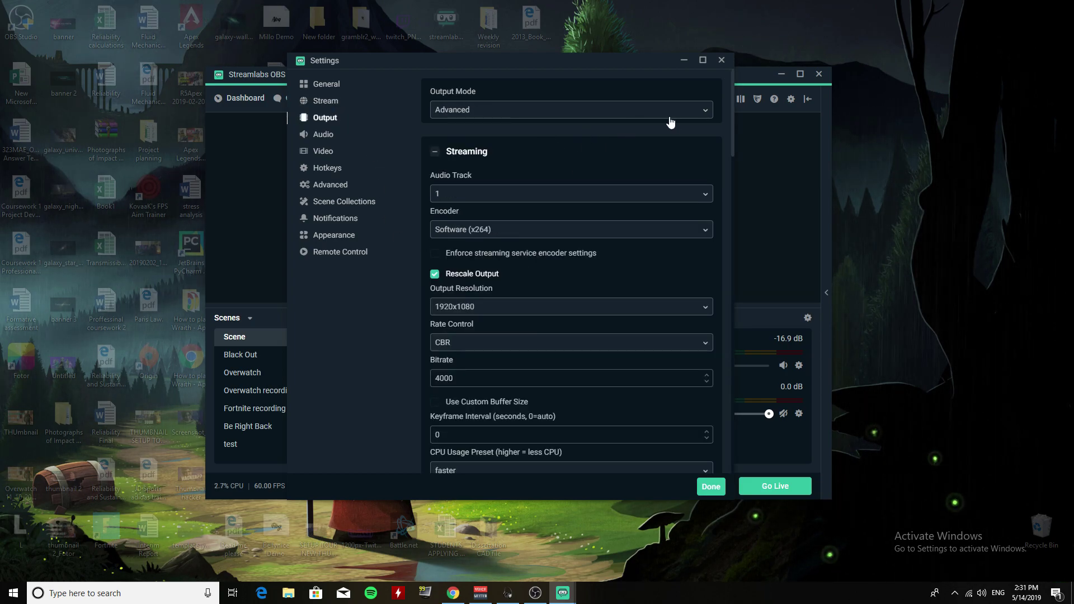
{"action": "left_click", "coordinate": [705, 111]}
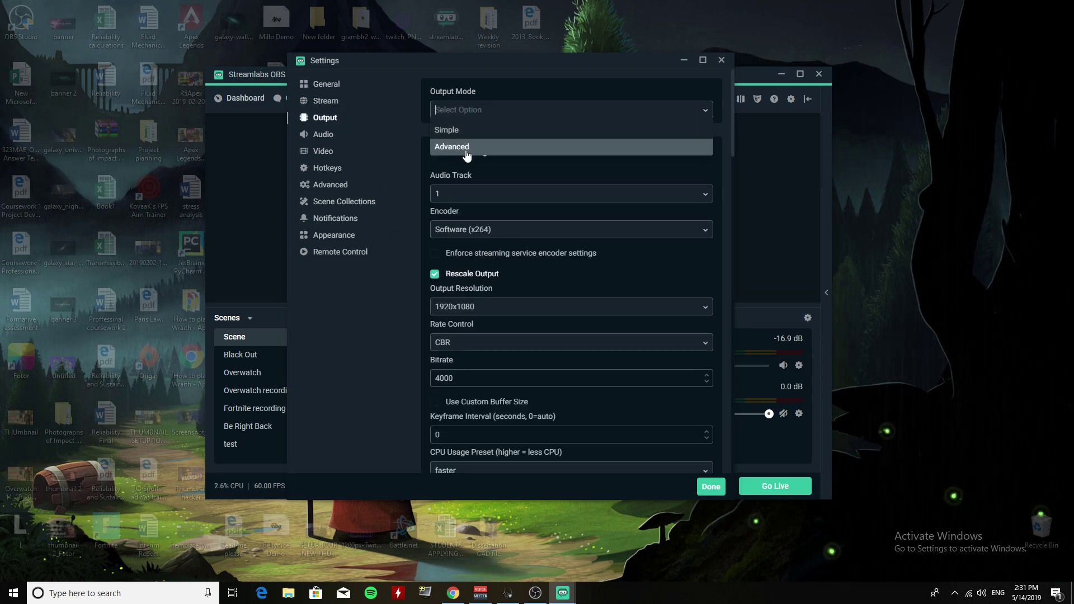
{"action": "left_click", "coordinate": [467, 149]}
{"action": "scroll", "coordinate": [463, 340], "scroll_direction": "down", "scroll_amount": 3}
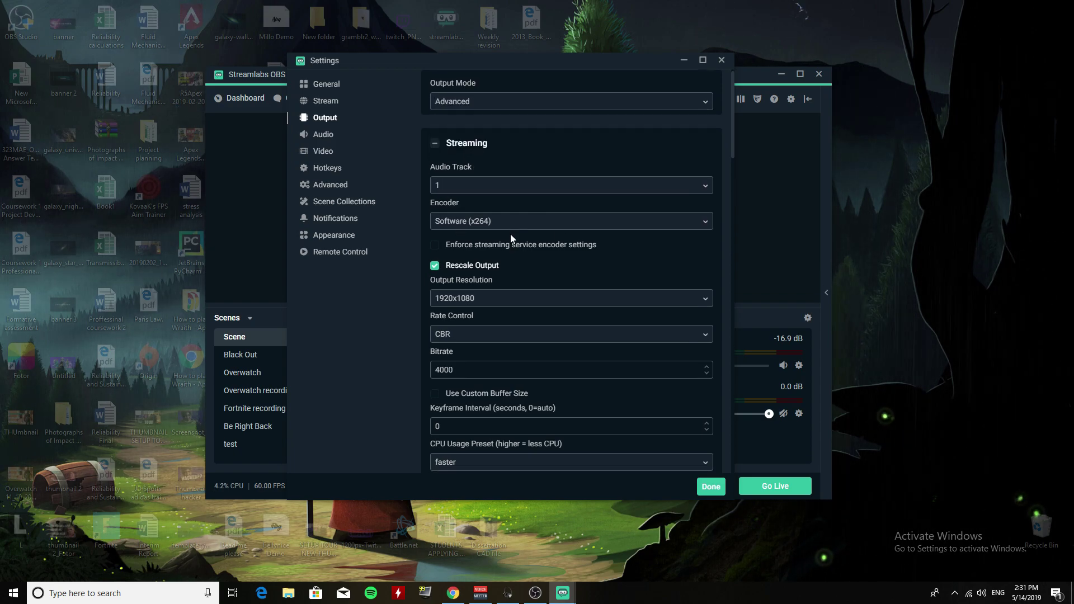
{"action": "scroll", "coordinate": [463, 339], "scroll_direction": "down", "scroll_amount": 2}
{"action": "scroll", "coordinate": [662, 197], "scroll_direction": "up", "scroll_amount": 5}
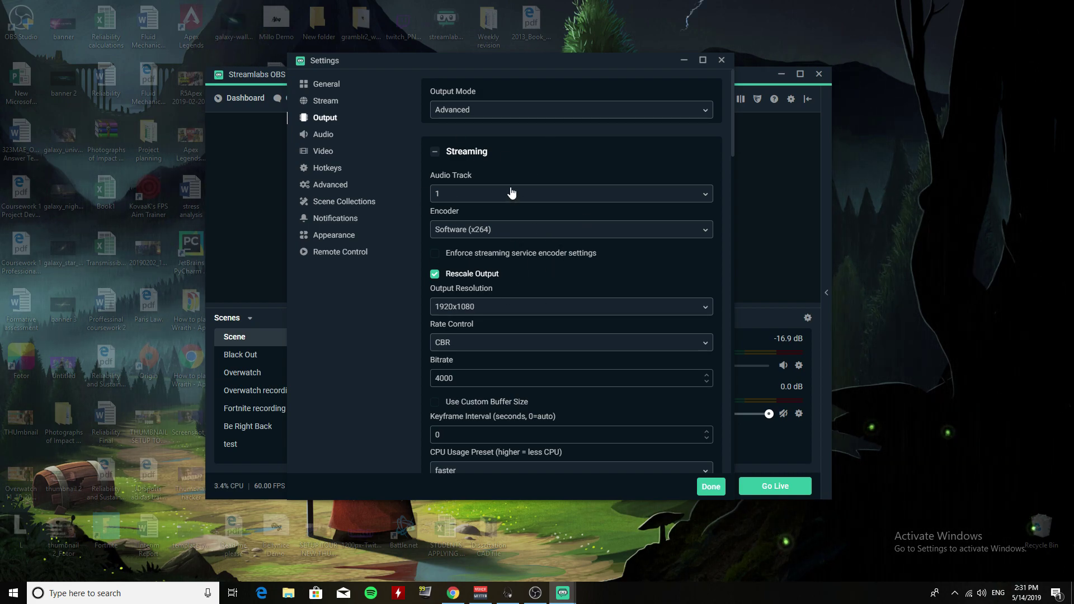
{"action": "scroll", "coordinate": [480, 206], "scroll_direction": "down", "scroll_amount": 1}
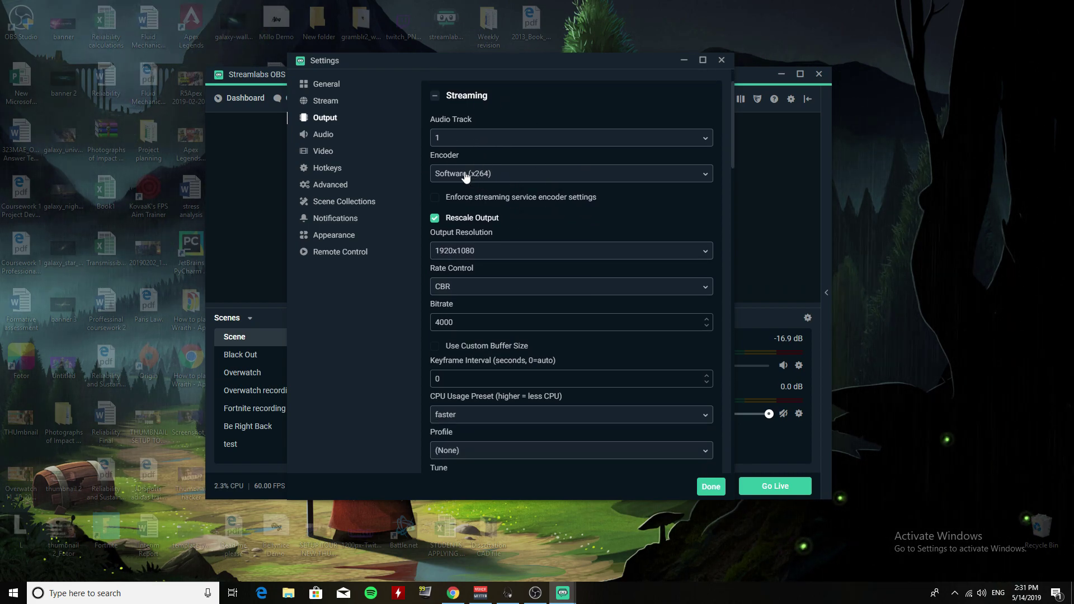
{"action": "left_click", "coordinate": [703, 174]}
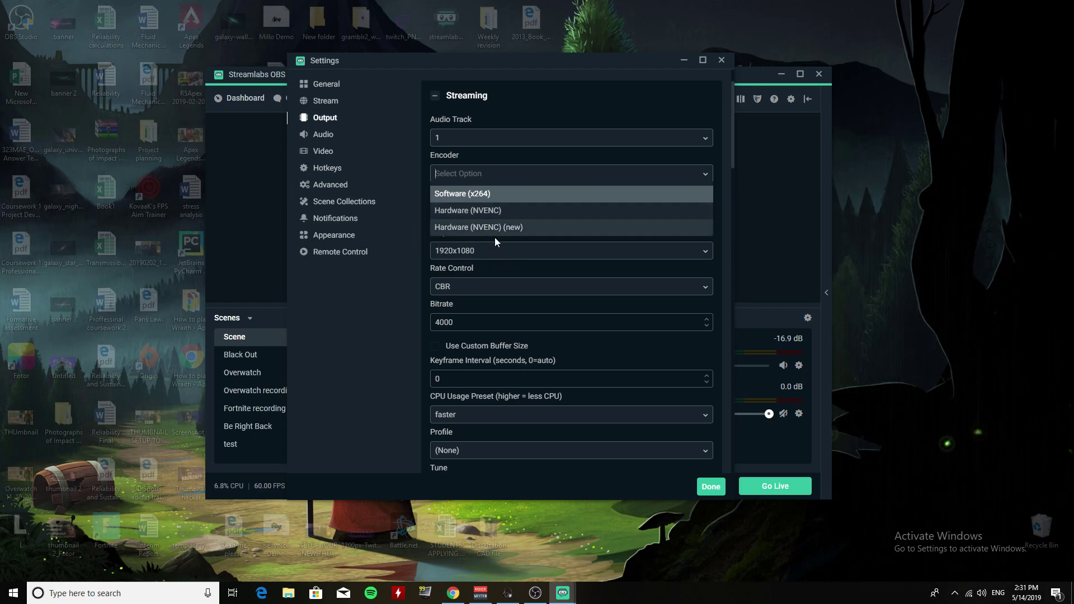
{"action": "left_click", "coordinate": [495, 197]}
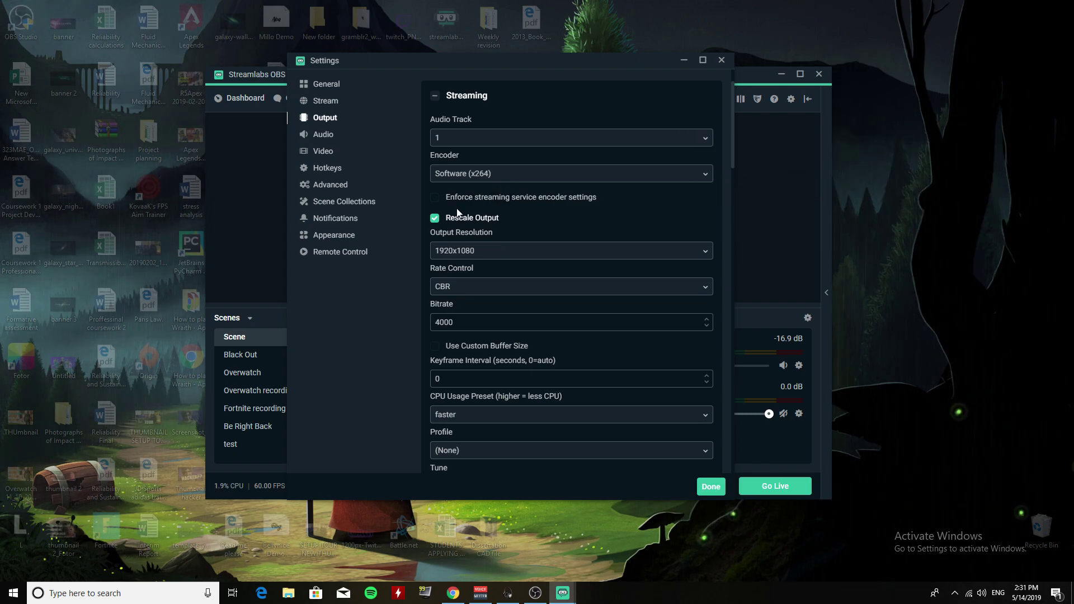
Scroll through the Streaming output section to check the Rescale Output option
{"action": "scroll", "coordinate": [463, 224], "scroll_direction": "down", "scroll_amount": 1}
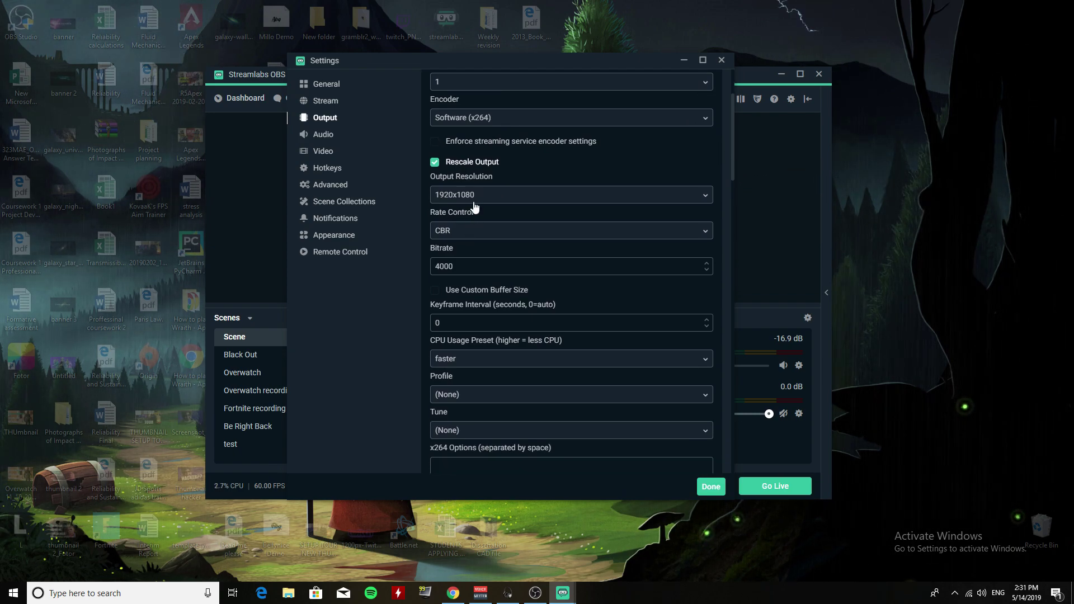
{"action": "scroll", "coordinate": [480, 169], "scroll_direction": "up", "scroll_amount": 1}
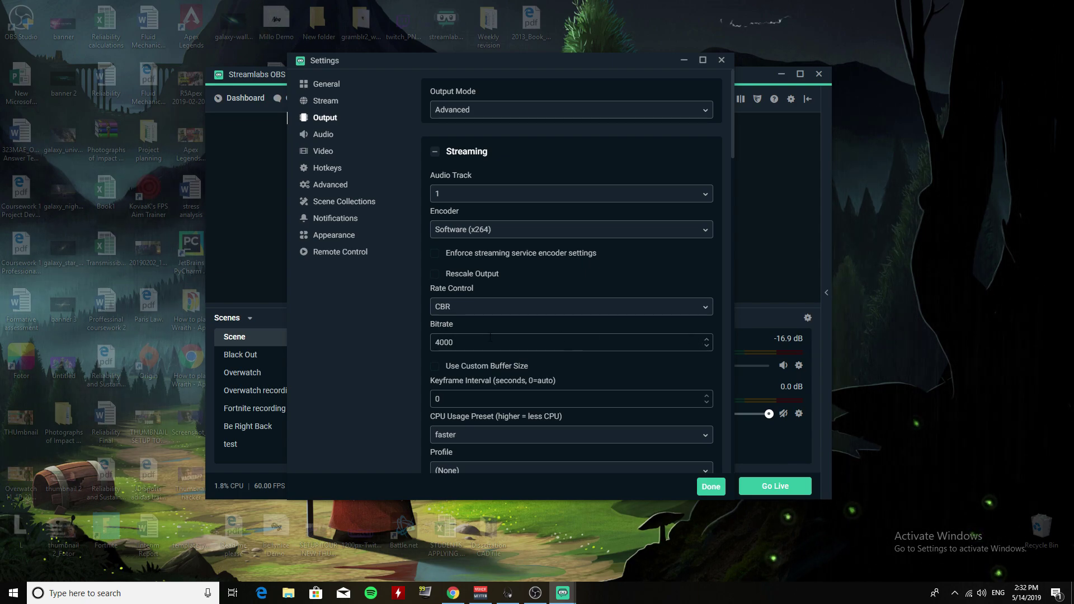
Keep bitrate at 4000, enable custom buffer size 2500, and choose the faster CPU usage preset
{"action": "left_click_drag", "start_coordinate": [699, 343], "coordinate": [403, 346]}
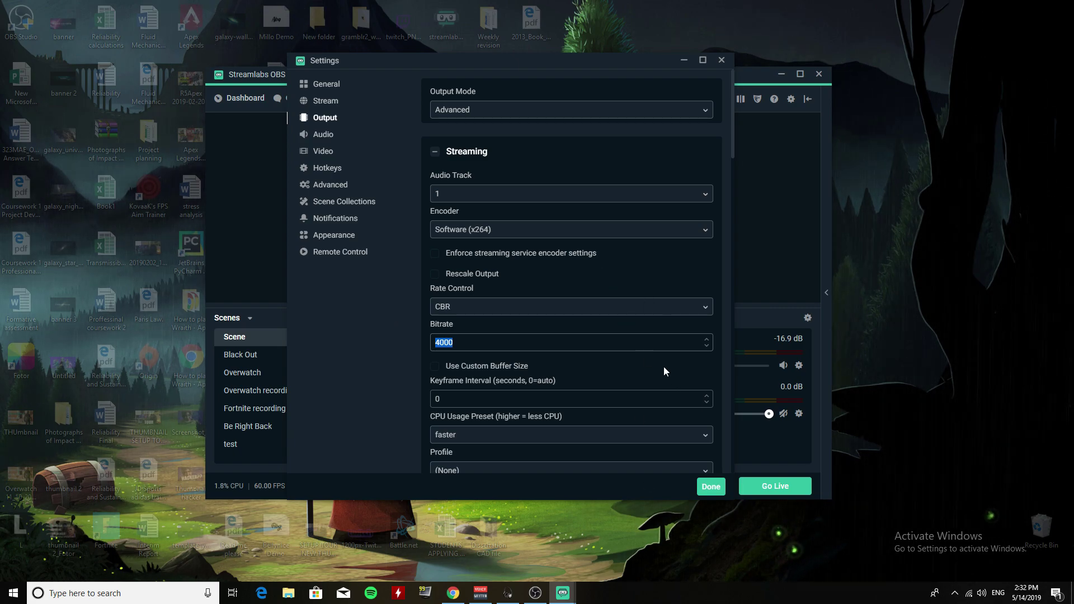
{"action": "left_click", "coordinate": [478, 366]}
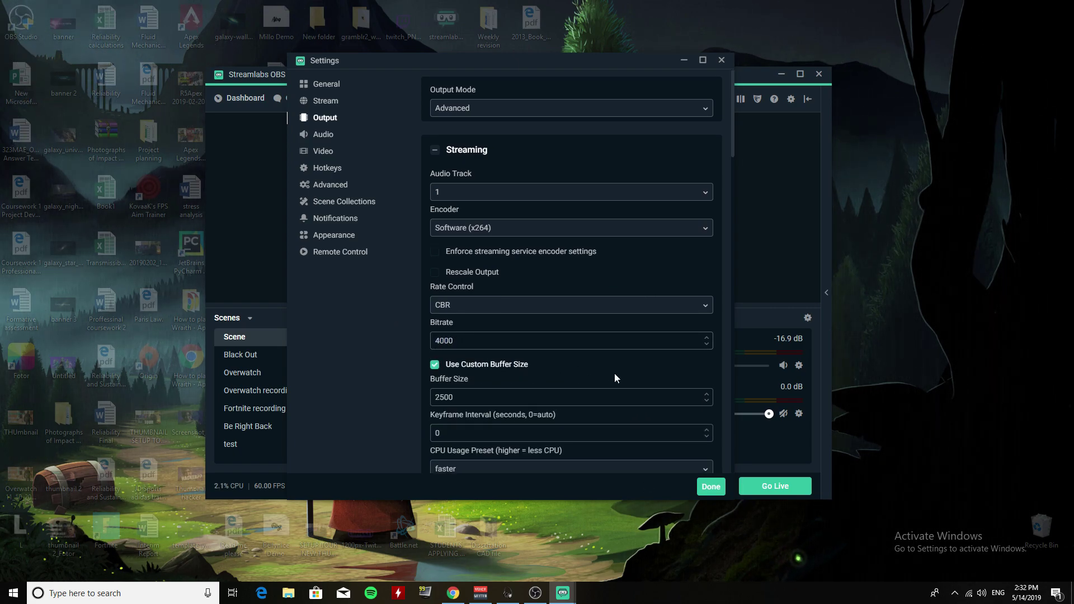
{"action": "scroll", "coordinate": [614, 374], "scroll_direction": "down", "scroll_amount": 2}
{"action": "scroll", "coordinate": [481, 273], "scroll_direction": "down", "scroll_amount": 1}
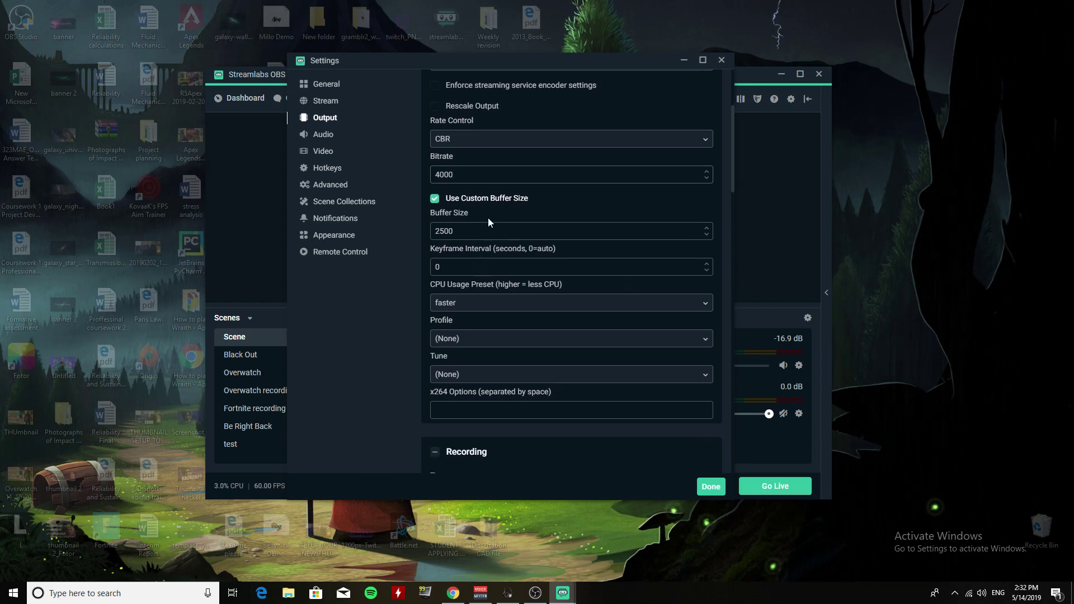
{"action": "scroll", "coordinate": [488, 217], "scroll_direction": "up", "scroll_amount": 1}
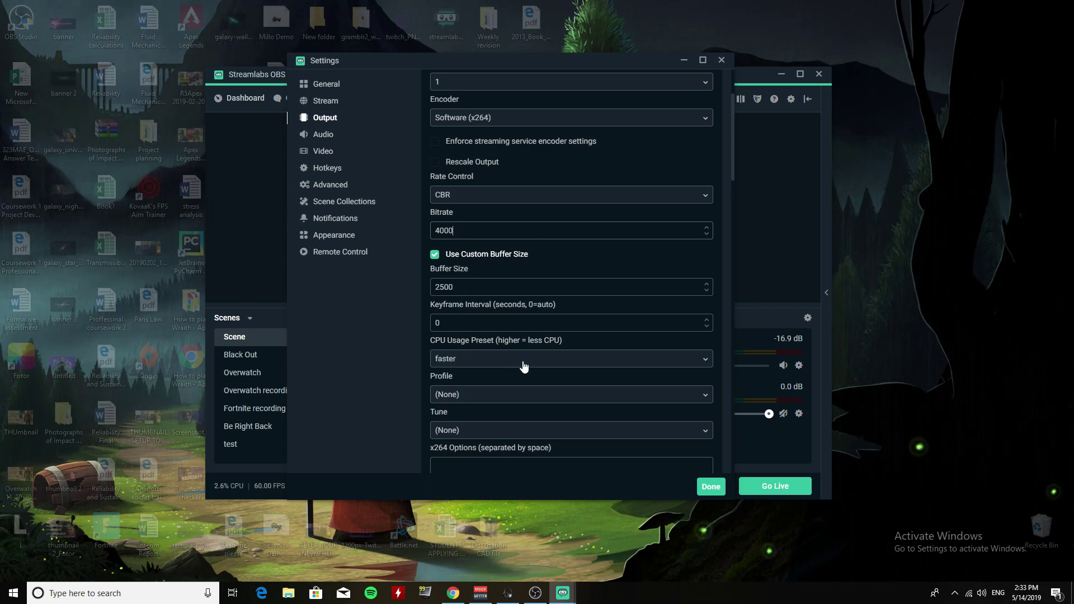
{"action": "left_click", "coordinate": [630, 362]}
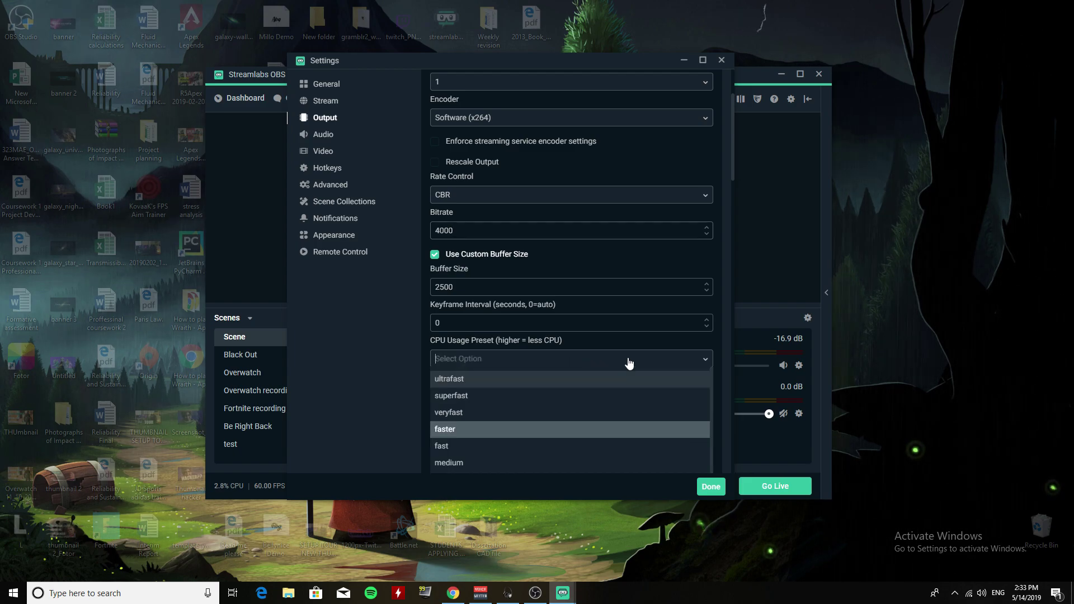
{"action": "left_click", "coordinate": [456, 430]}
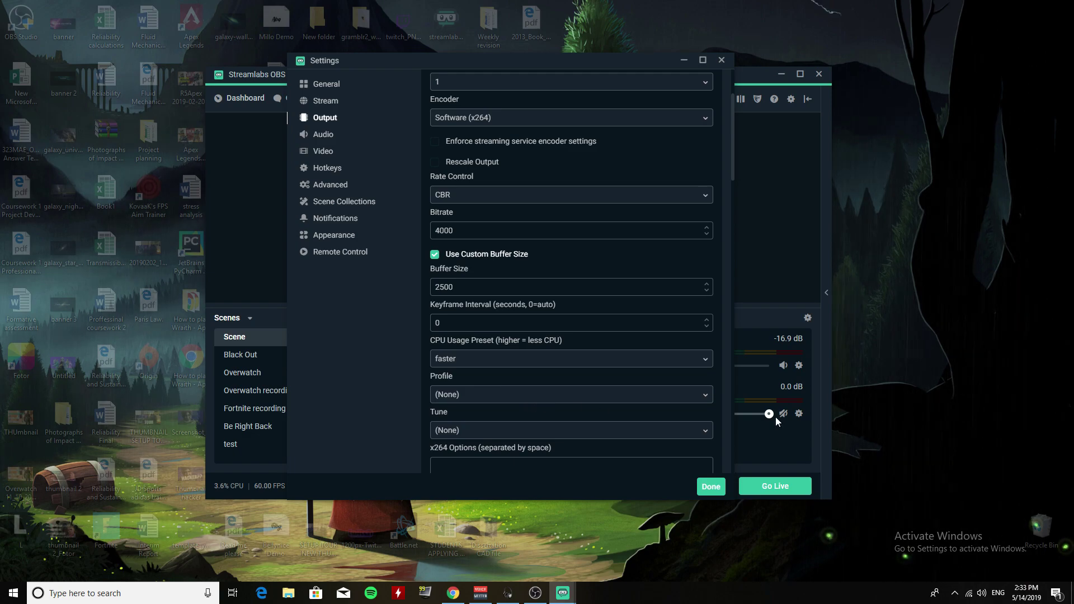
On the Video page, set output resolution to 1280x720 and common FPS to 60
{"action": "left_click", "coordinate": [324, 136]}
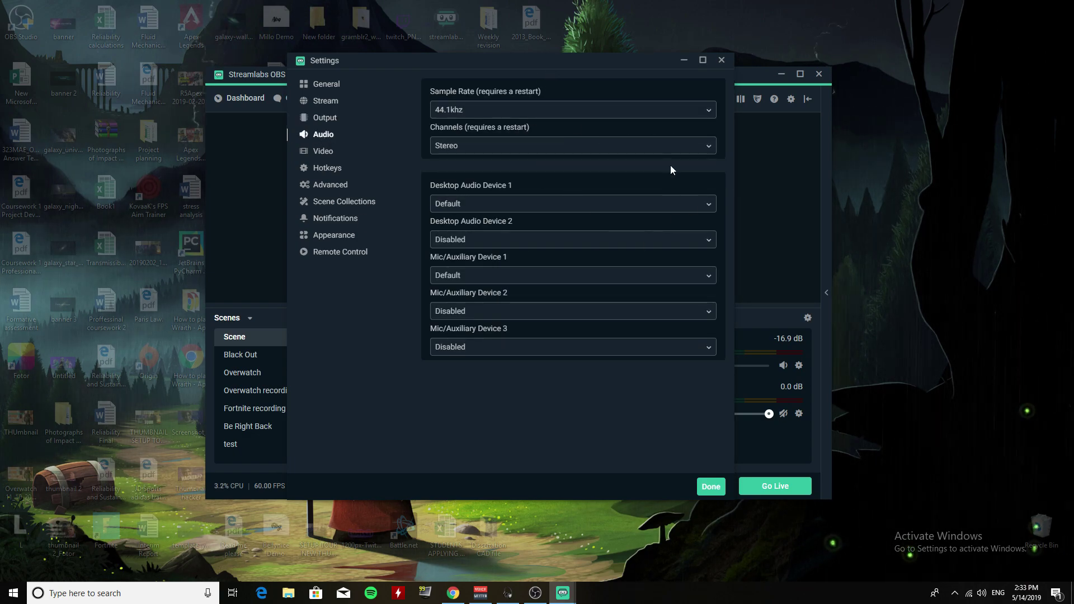
{"action": "left_click", "coordinate": [323, 154]}
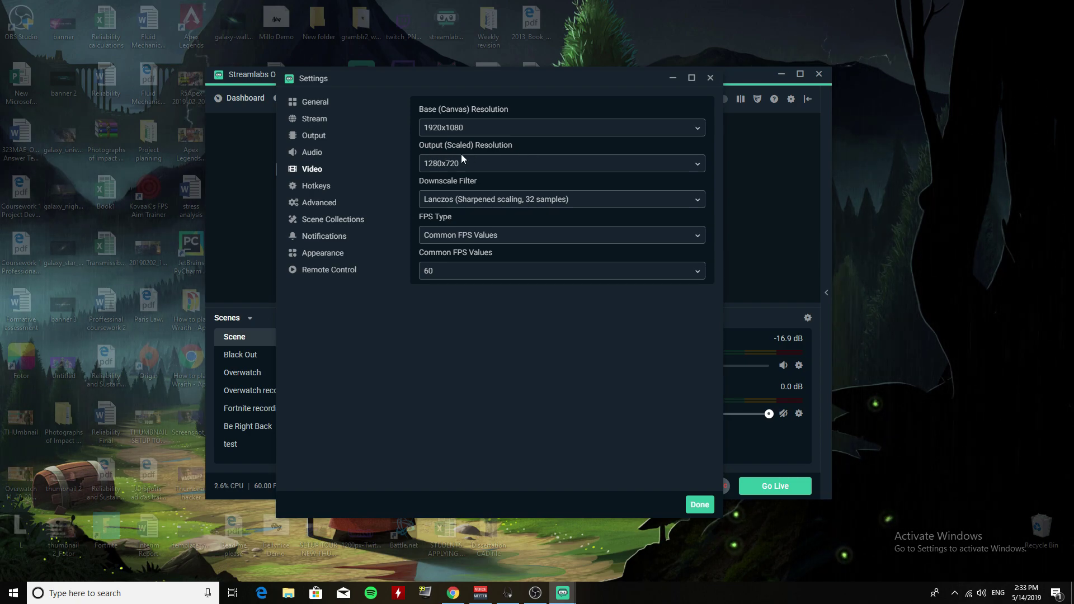
{"action": "left_click", "coordinate": [647, 164]}
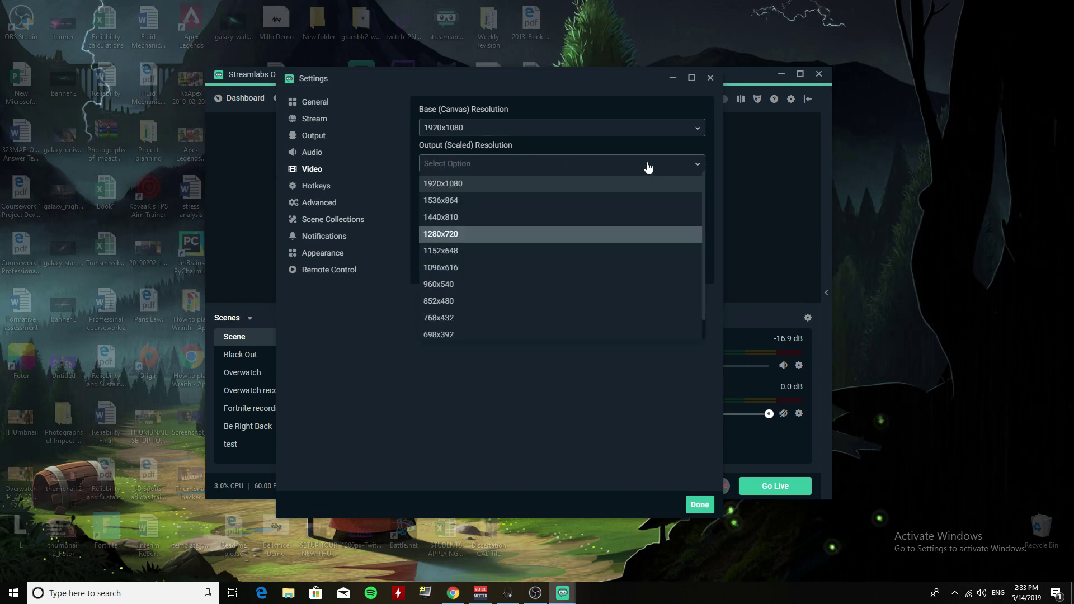
{"action": "left_click", "coordinate": [461, 239]}
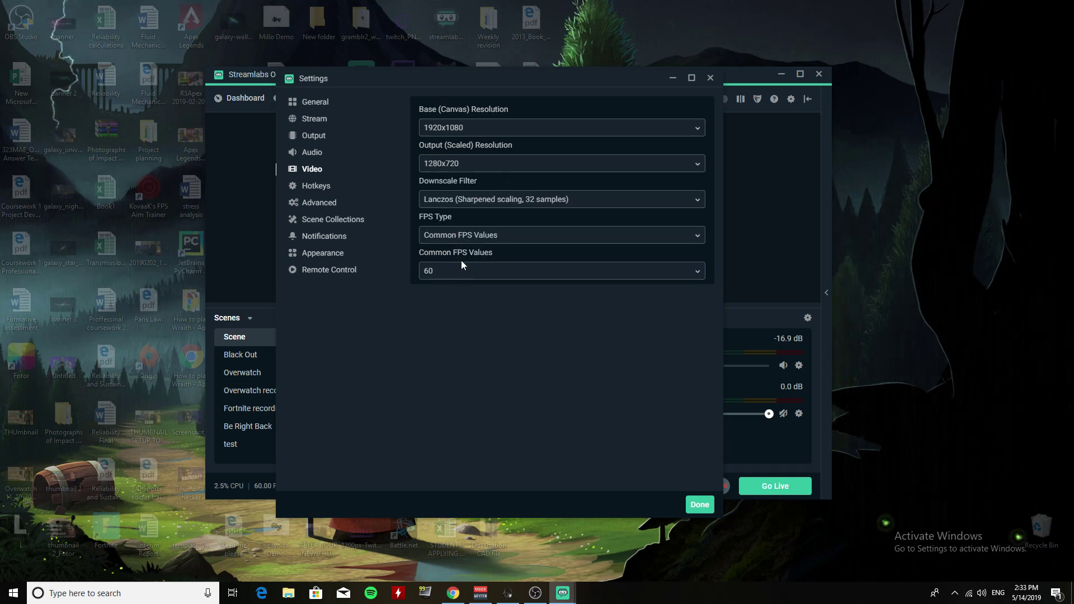
{"action": "left_click", "coordinate": [571, 272]}
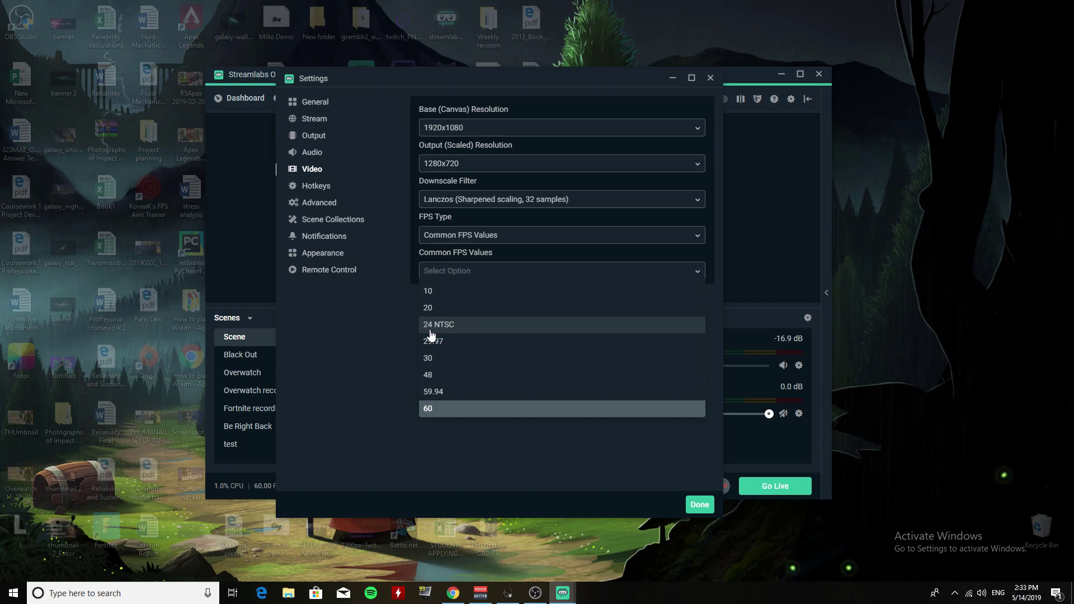
{"action": "left_click", "coordinate": [432, 410]}
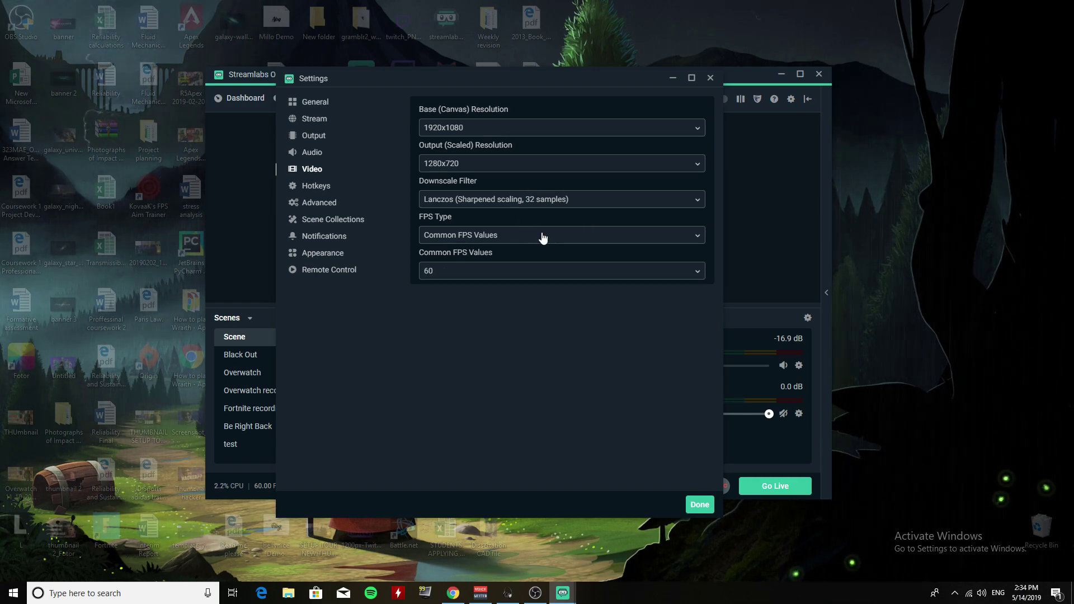
Look through the Hotkeys page, where streaming, recording and scene hotkeys are all empty
{"action": "left_click", "coordinate": [316, 186]}
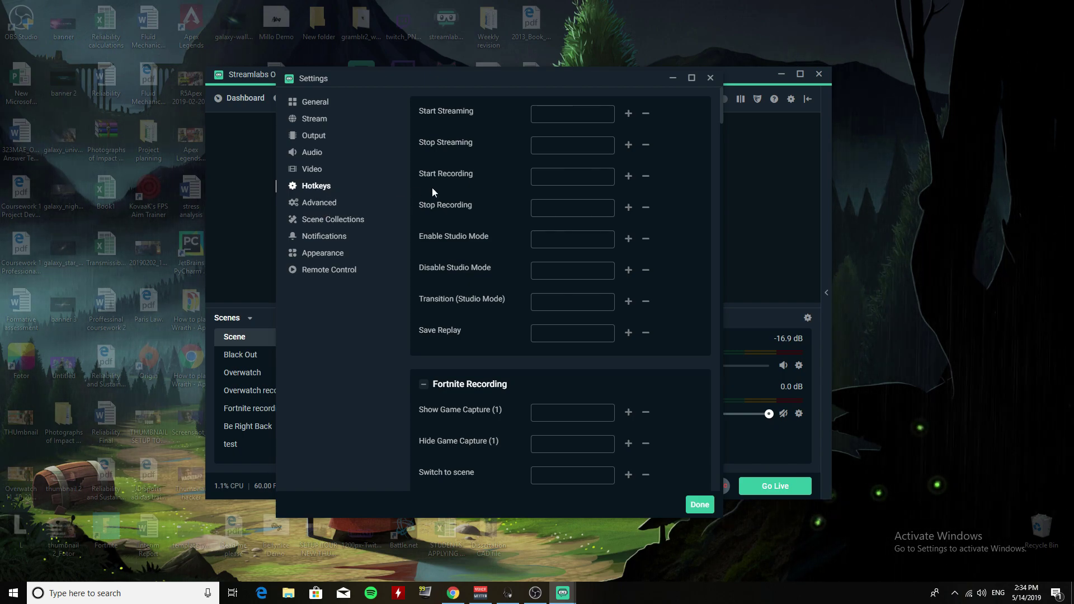
{"action": "scroll", "coordinate": [566, 324], "scroll_direction": "down", "scroll_amount": 5}
{"action": "scroll", "coordinate": [566, 323], "scroll_direction": "up", "scroll_amount": 5}
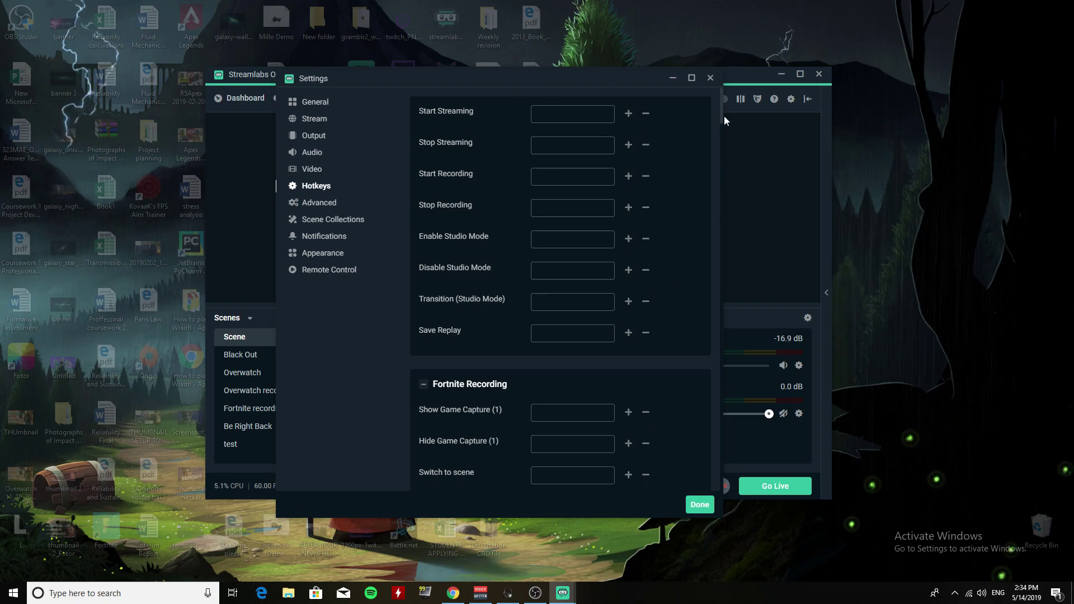
{"action": "scroll", "coordinate": [553, 364], "scroll_direction": "down", "scroll_amount": 4}
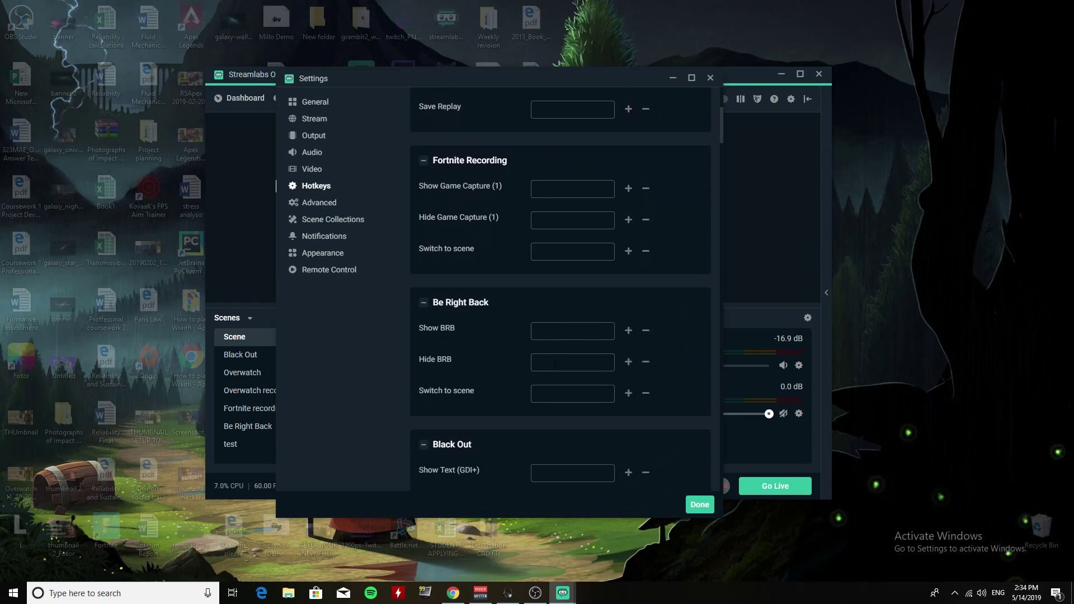
{"action": "scroll", "coordinate": [555, 364], "scroll_direction": "down", "scroll_amount": 3}
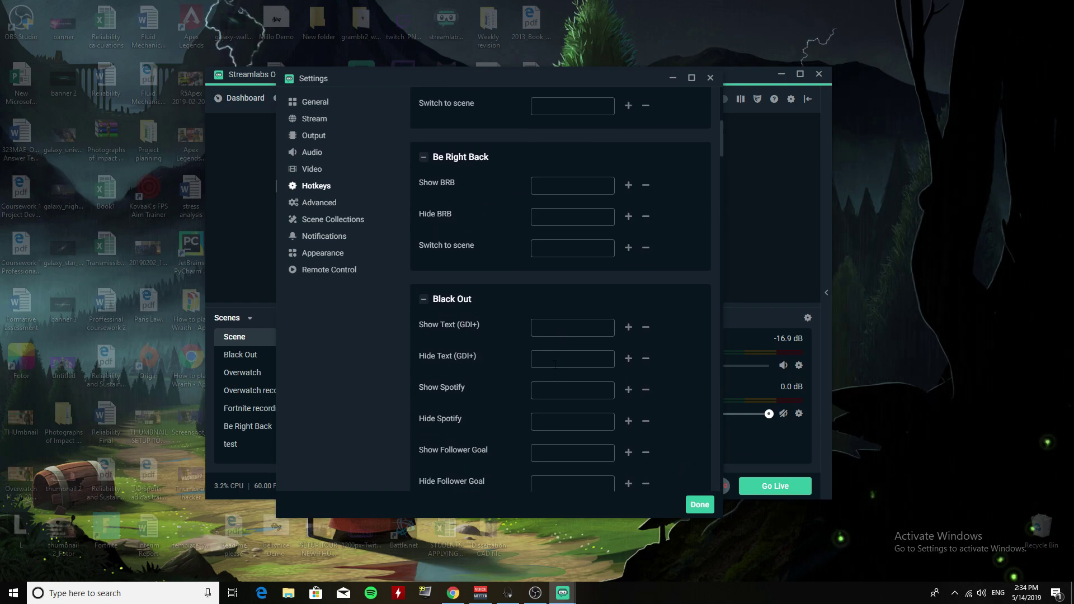
{"action": "scroll", "coordinate": [555, 365], "scroll_direction": "up", "scroll_amount": 4}
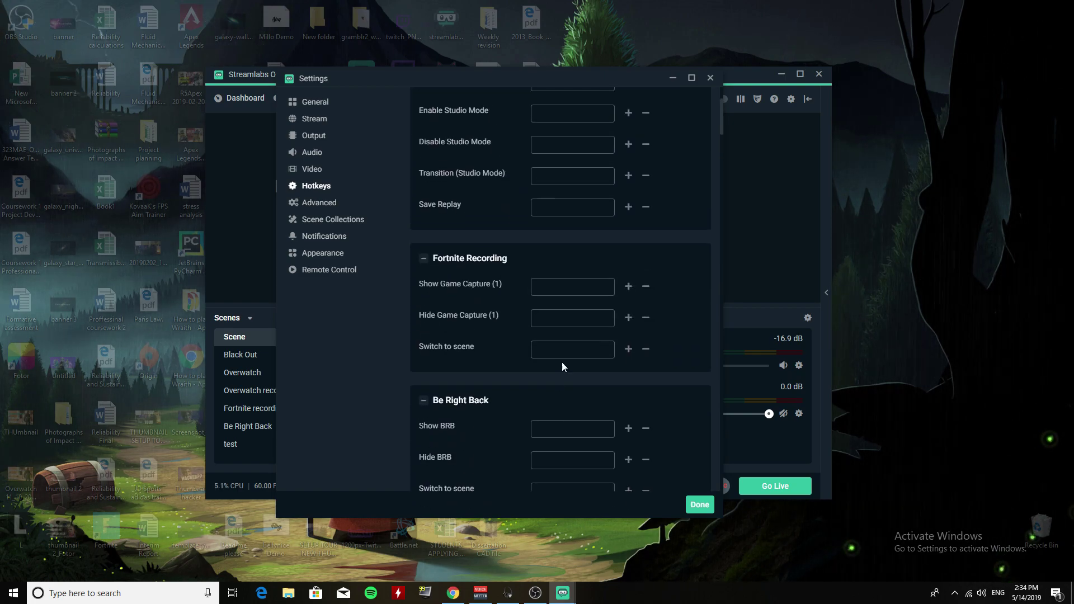
{"action": "scroll", "coordinate": [563, 362], "scroll_direction": "up", "scroll_amount": 1}
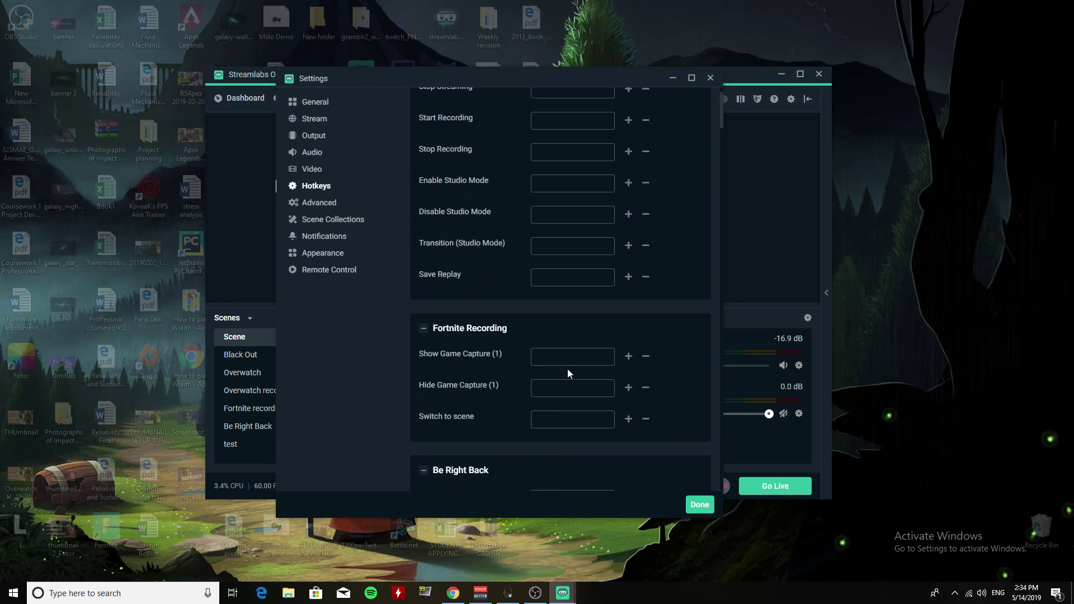
{"action": "scroll", "coordinate": [571, 372], "scroll_direction": "up", "scroll_amount": 1}
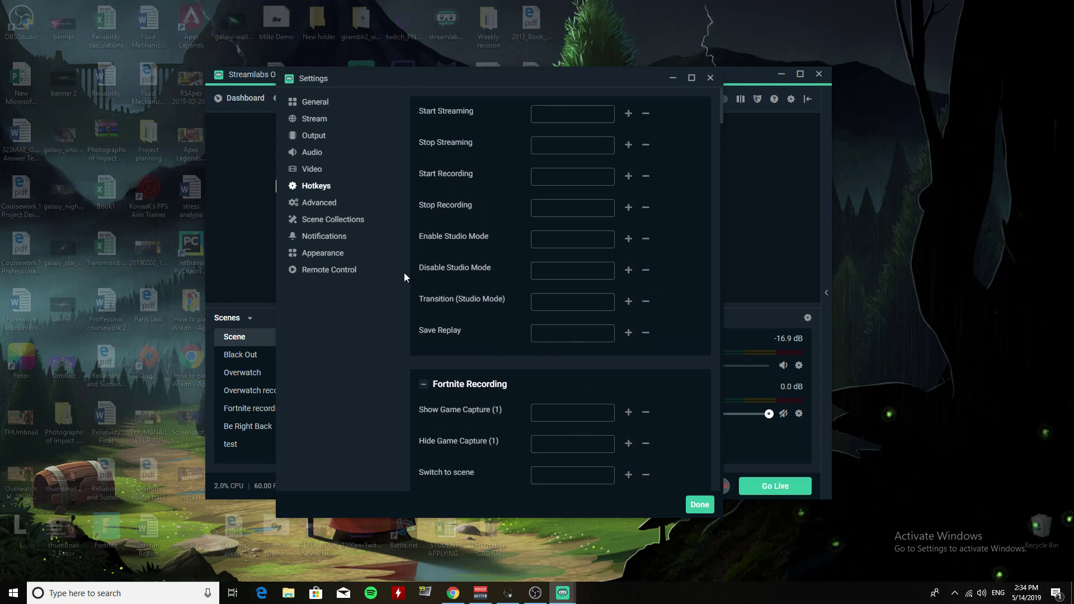
Set Process Priority to Above Normal on the Advanced page
{"action": "left_click", "coordinate": [319, 202]}
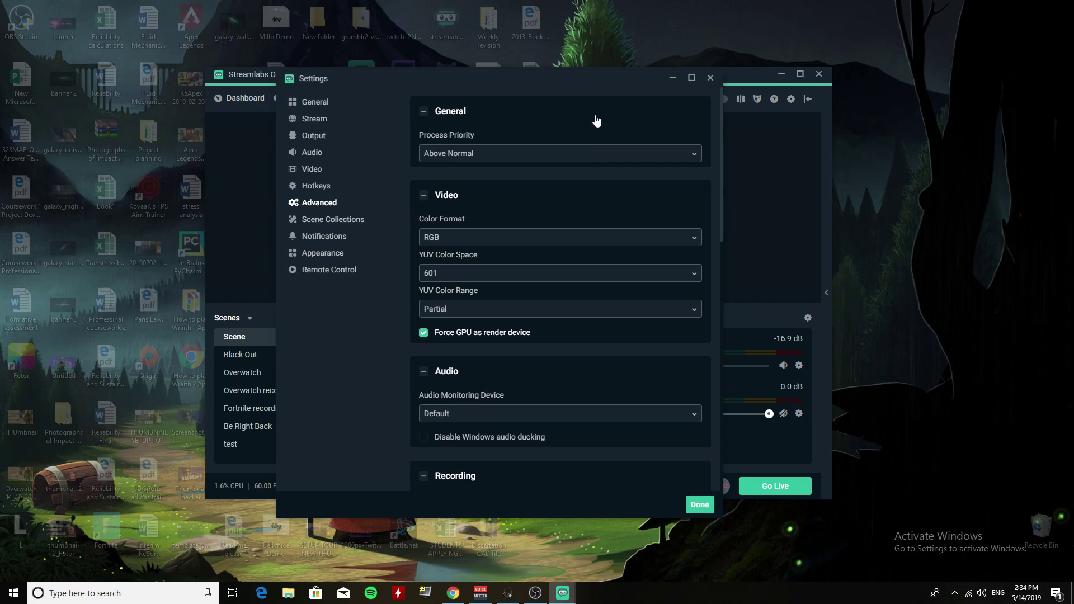
{"action": "left_click", "coordinate": [616, 153]}
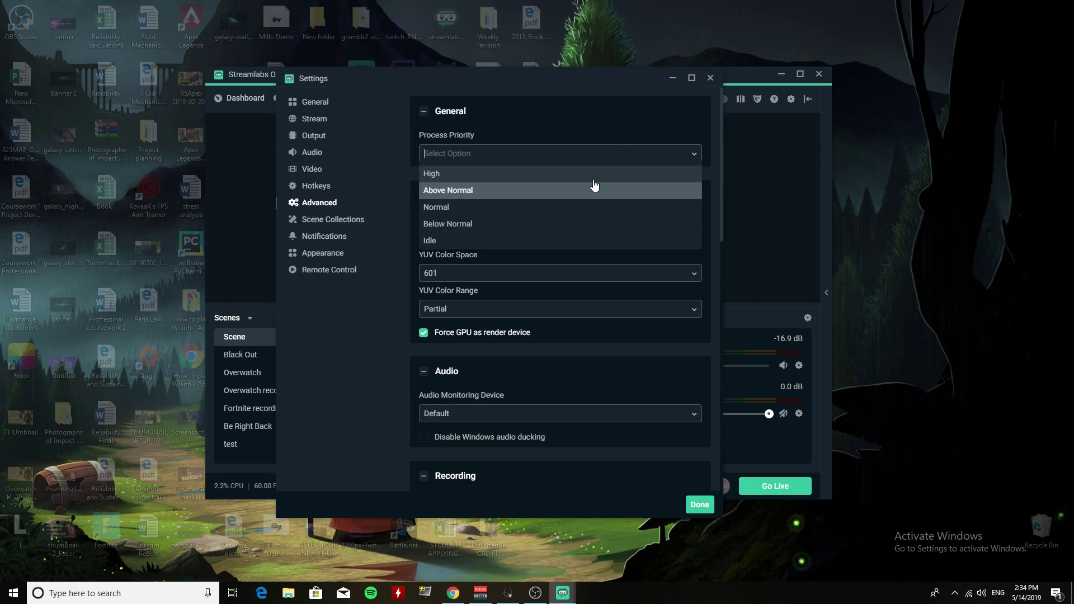
{"action": "left_click", "coordinate": [467, 192]}
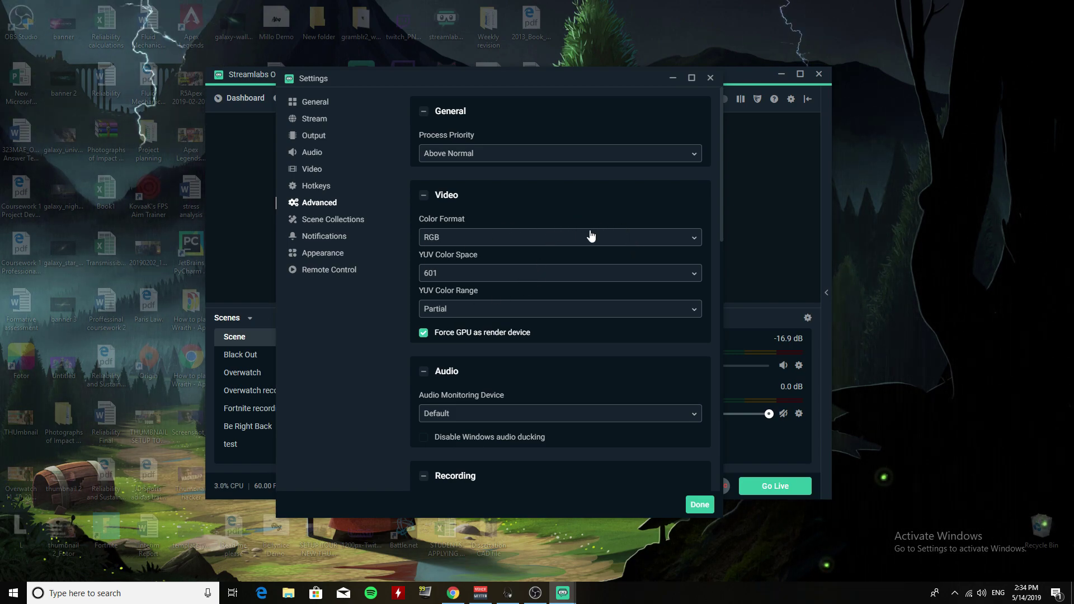
Set Color Format to RGB, YUV Color Space to 601 and YUV Color Range to Partial
{"action": "scroll", "coordinate": [521, 249], "scroll_direction": "down", "scroll_amount": 1}
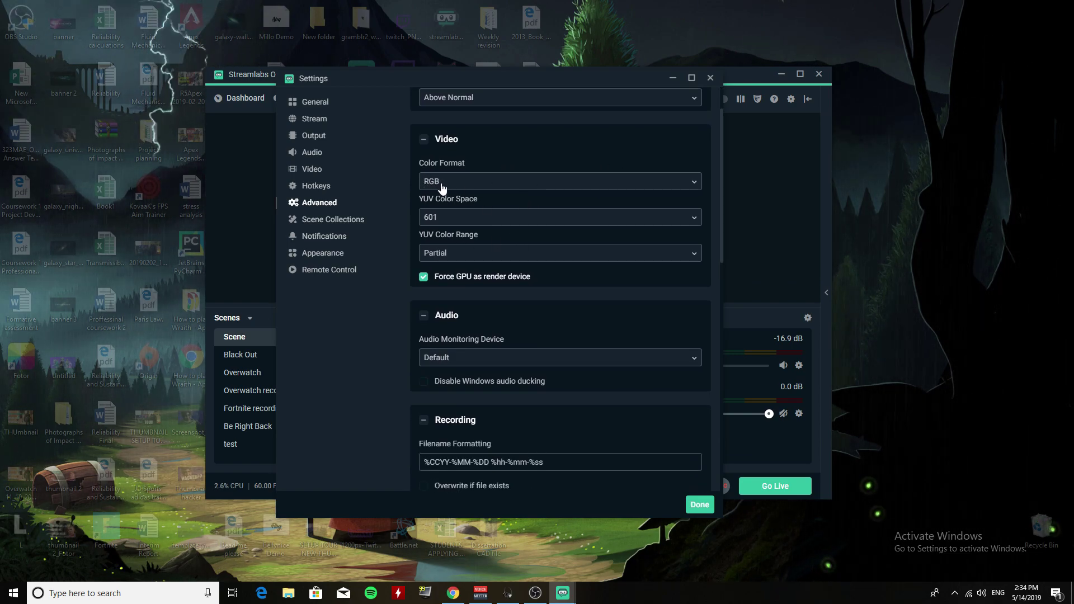
{"action": "left_click", "coordinate": [576, 180]}
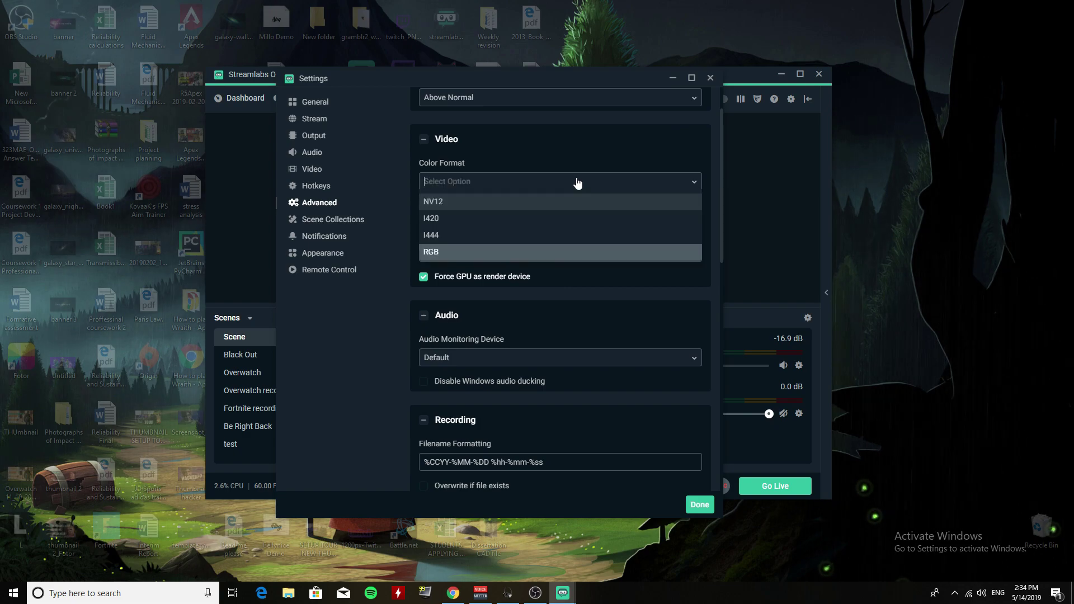
{"action": "left_click", "coordinate": [476, 253]}
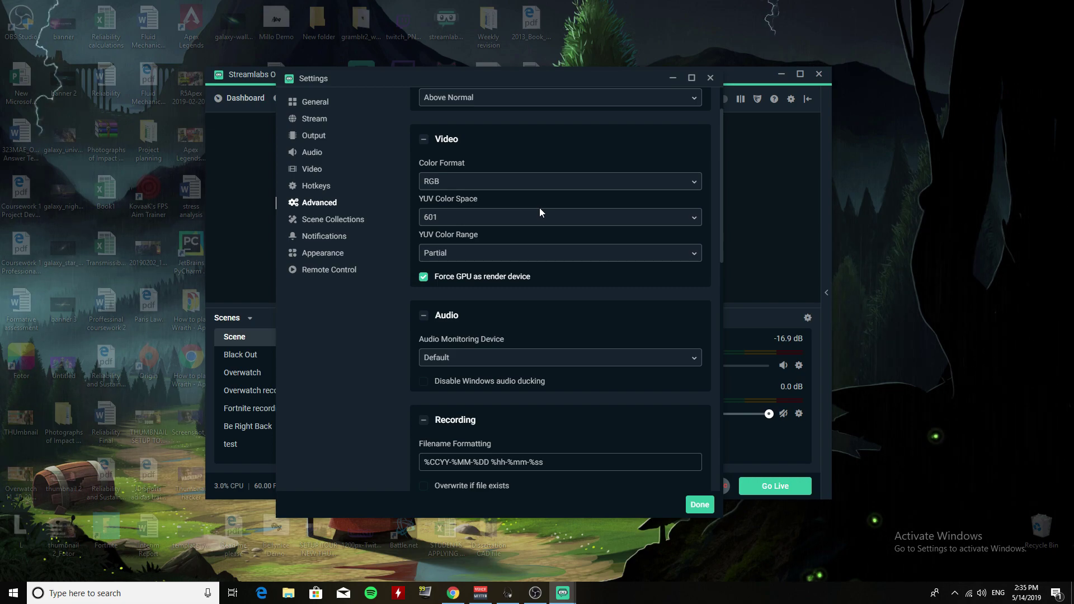
{"action": "left_click", "coordinate": [562, 218]}
{"action": "left_click", "coordinate": [482, 244]}
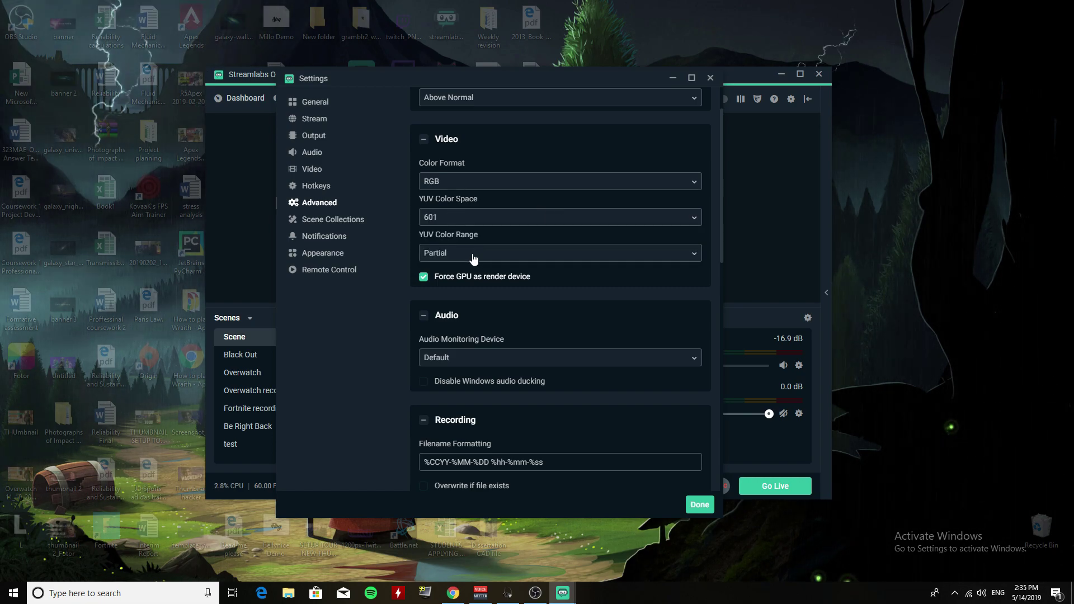
{"action": "left_click", "coordinate": [576, 253]}
{"action": "left_click", "coordinate": [492, 276]}
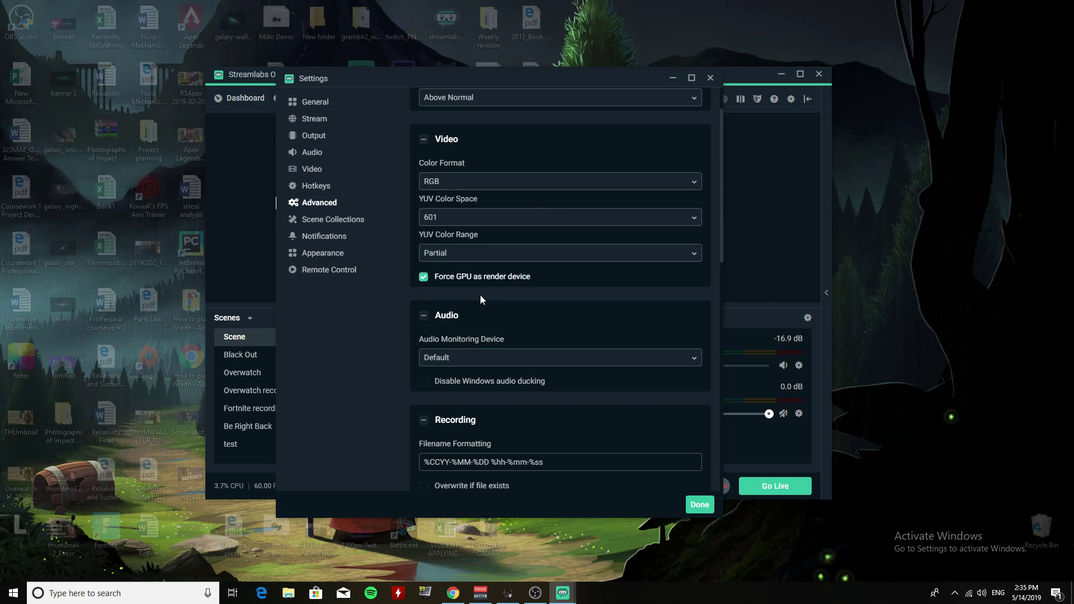
Look through the Notifications, Appearance and Remote Control settings pages
{"action": "left_click", "coordinate": [344, 233]}
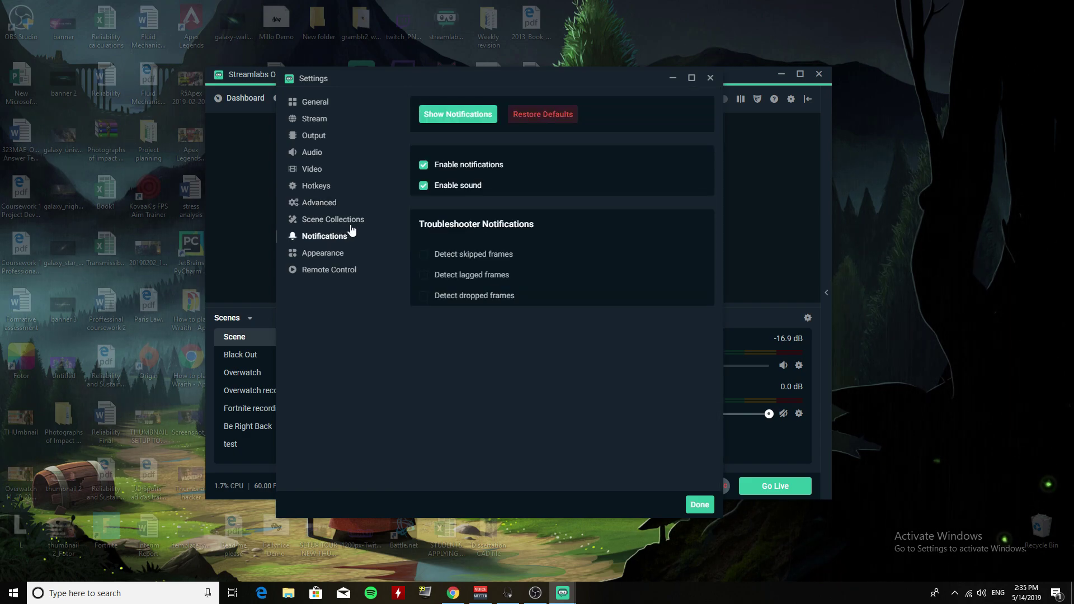
{"action": "left_click", "coordinate": [330, 255]}
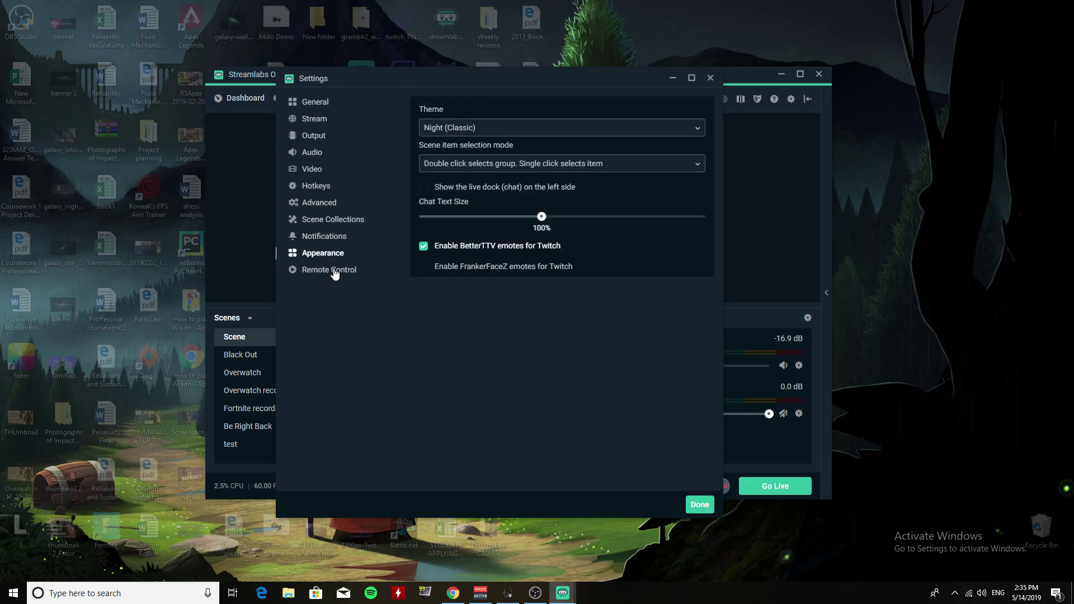
{"action": "left_click", "coordinate": [337, 271]}
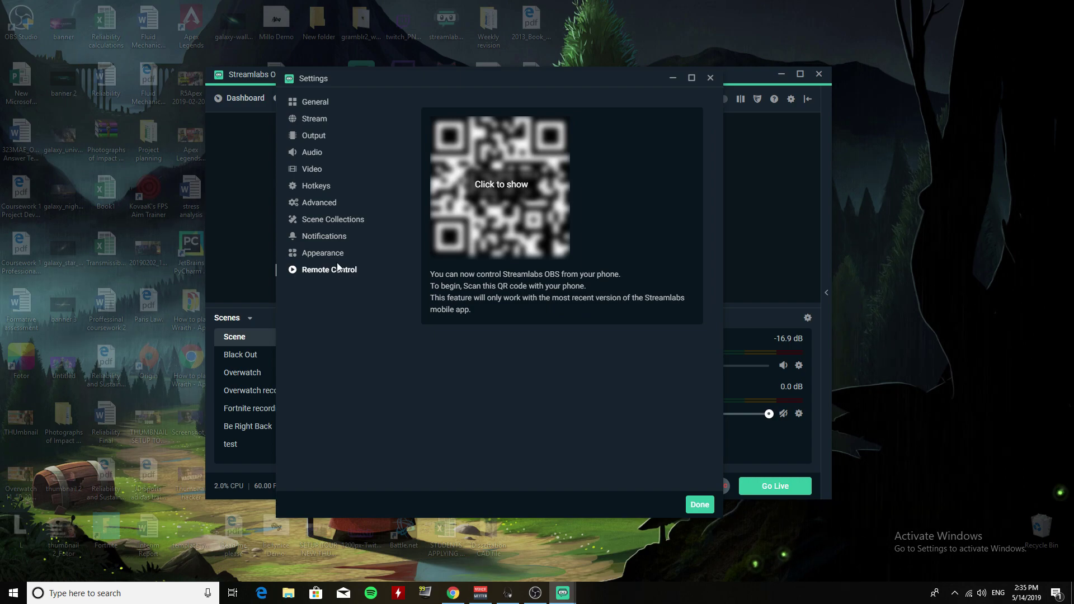
Review the Output page: Software (x264), CBR, 4000 bitrate, buffer size 2500
{"action": "left_click", "coordinate": [315, 137]}
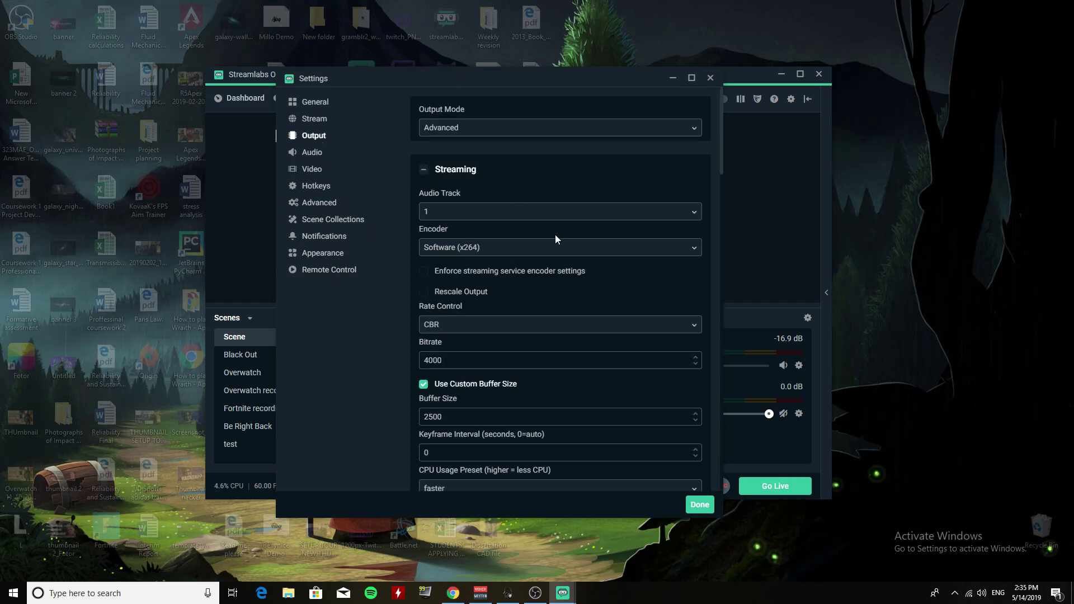
{"action": "scroll", "coordinate": [484, 259], "scroll_direction": "down", "scroll_amount": 1}
{"action": "scroll", "coordinate": [484, 258], "scroll_direction": "down", "scroll_amount": 3}
{"action": "scroll", "coordinate": [483, 254], "scroll_direction": "up", "scroll_amount": 2}
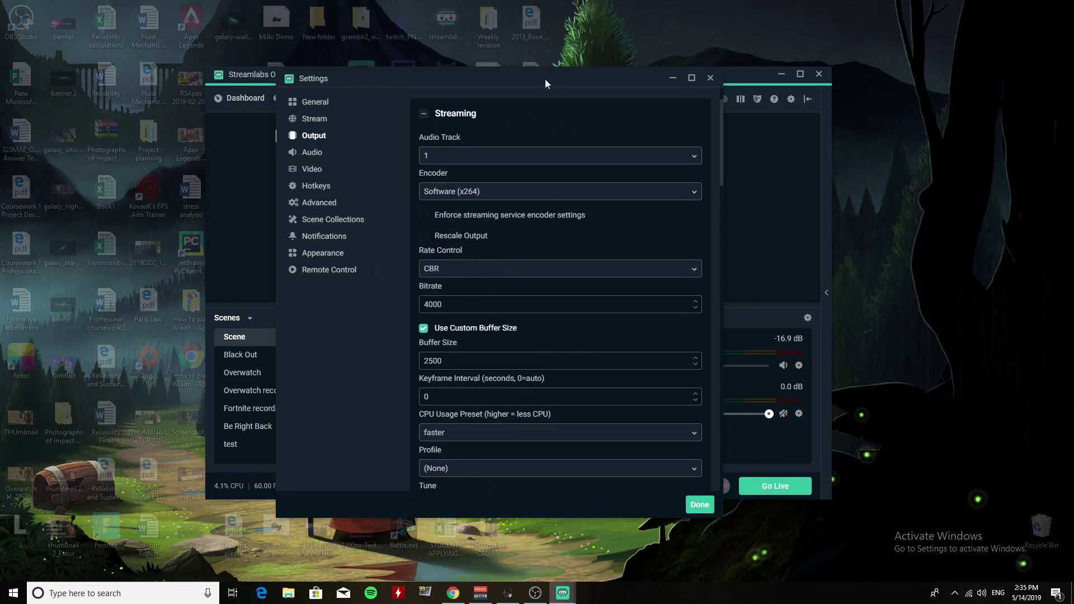
{"action": "left_click_drag", "start_coordinate": [546, 79], "coordinate": [509, 1]}
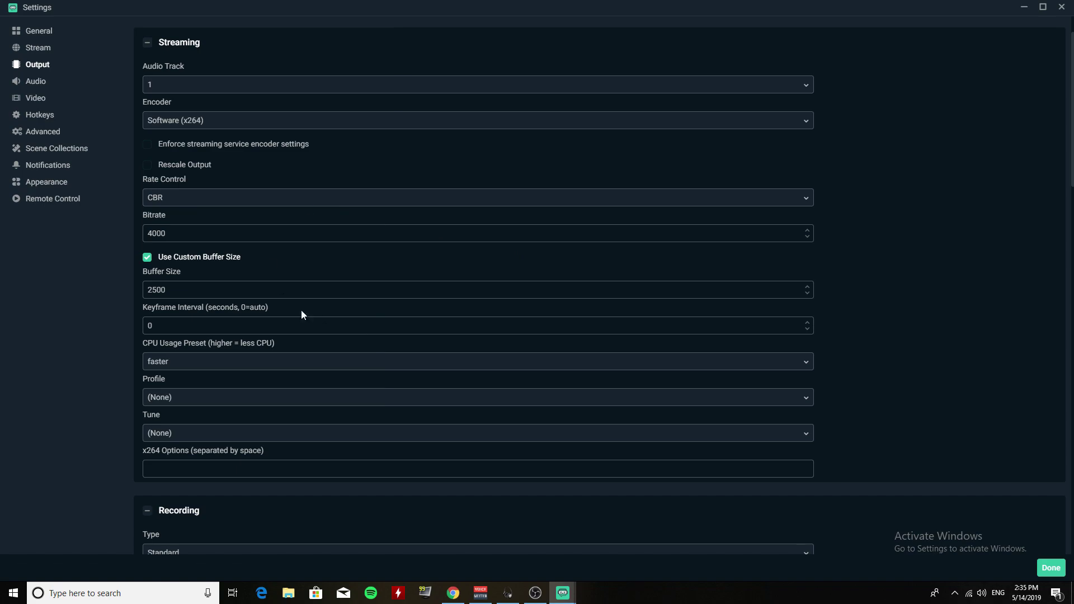
{"action": "scroll", "coordinate": [355, 326], "scroll_direction": "up", "scroll_amount": 1}
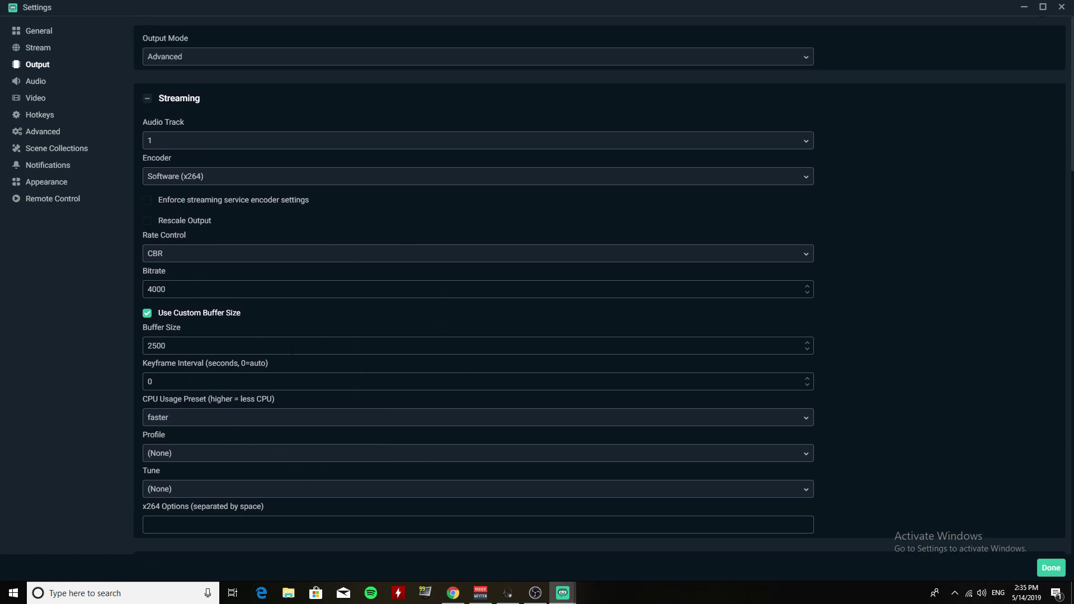